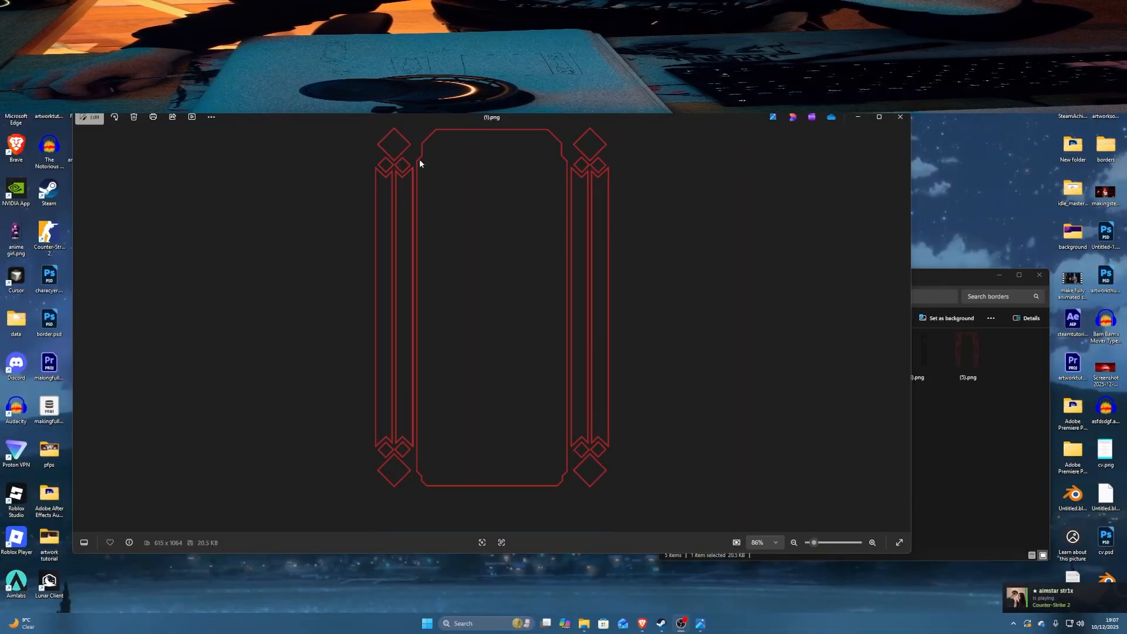
Look through the example border PNGs, including (3).png and (5).png, and close the image viewer.
left_click(902, 330)
left_click(903, 329)
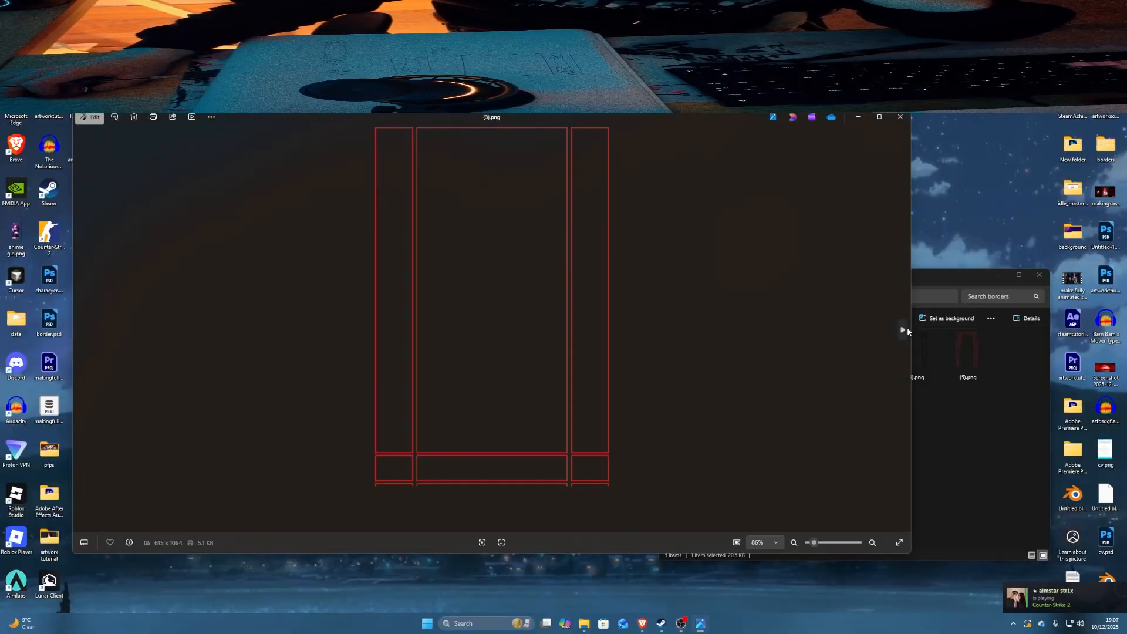
left_click(903, 329)
left_click(902, 329)
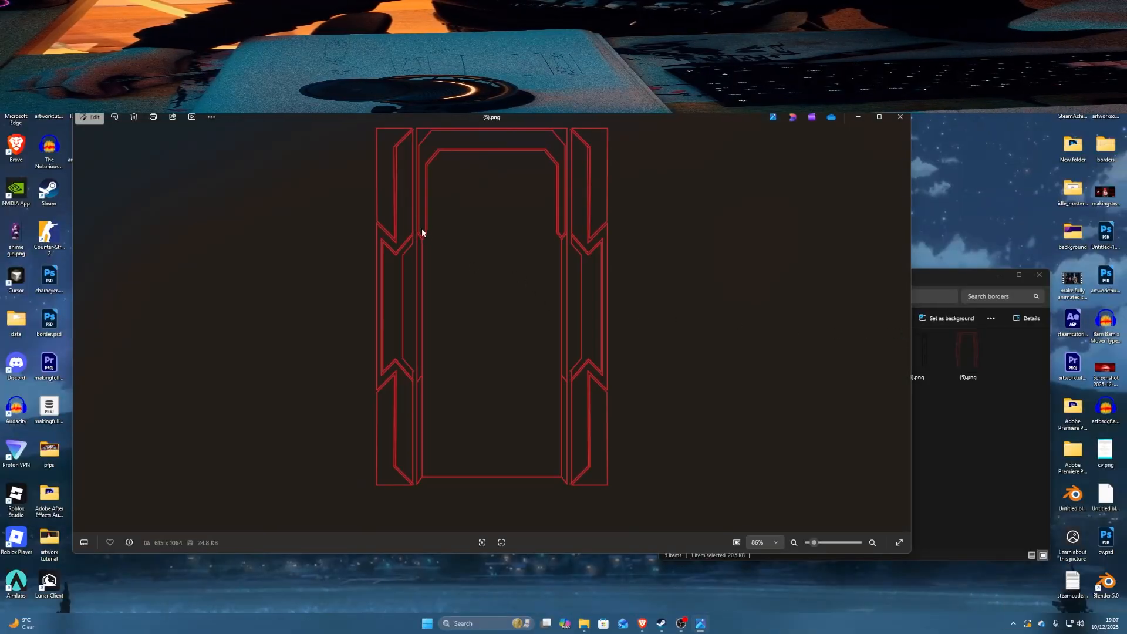
left_click(900, 118)
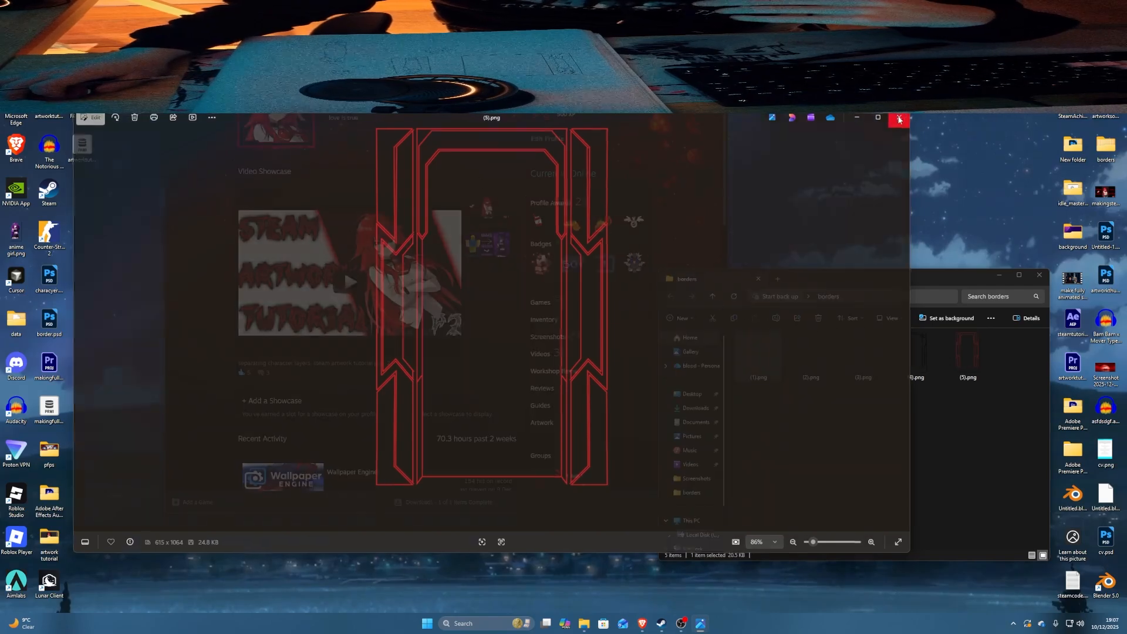
left_click(671, 250)
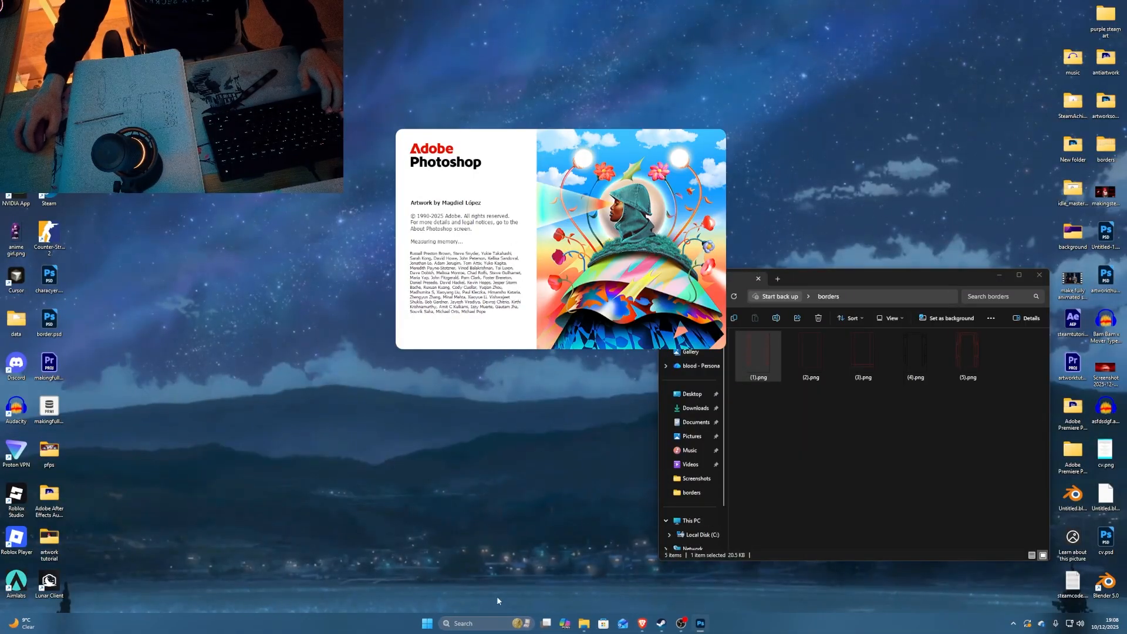
Search Windows for Photoshop and bring up Adobe Photoshop 2026.
left_click(486, 623)
type("pho")
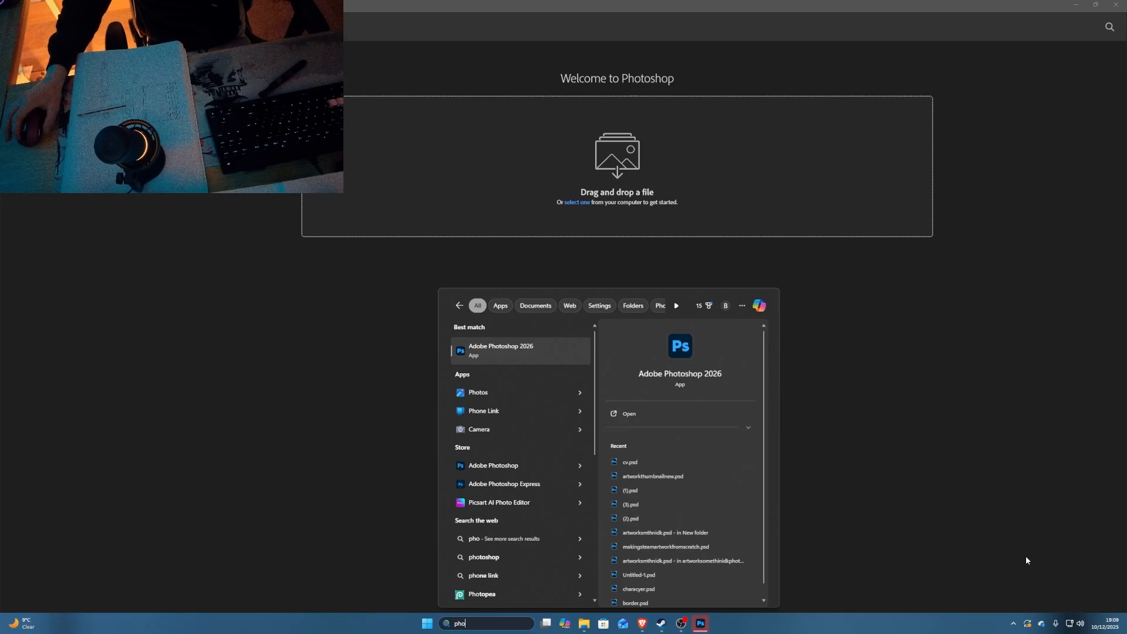
left_click(114, 225)
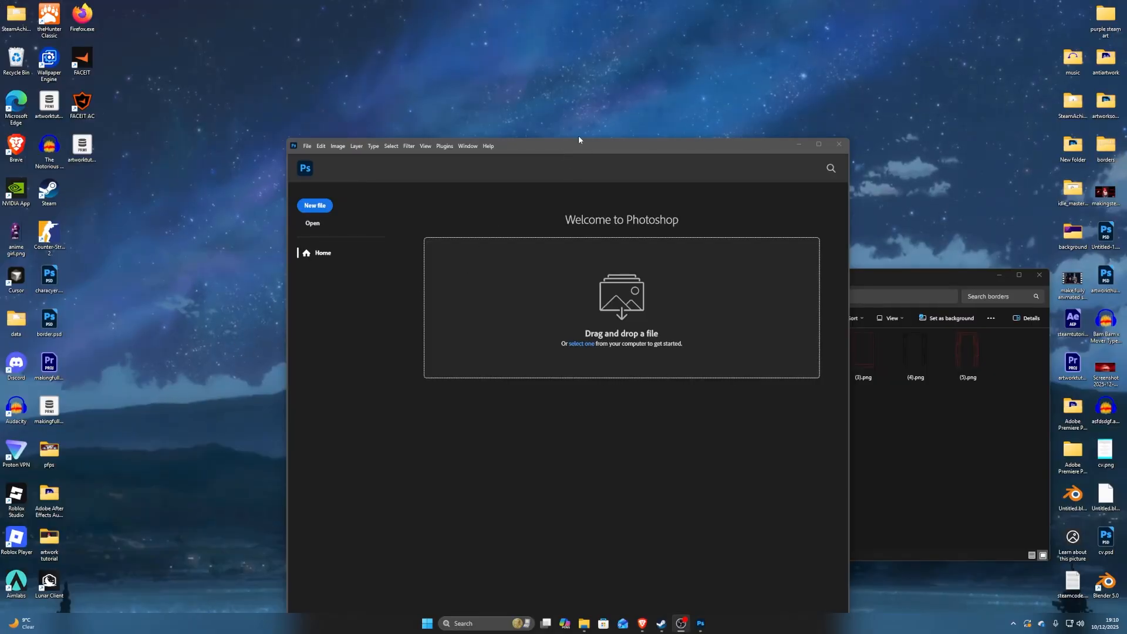
Open two_side_artwork_template_944px.png from the purple steam art folder "1" in Photoshop and maximize the window.
left_click_drag(579, 139, 443, 29)
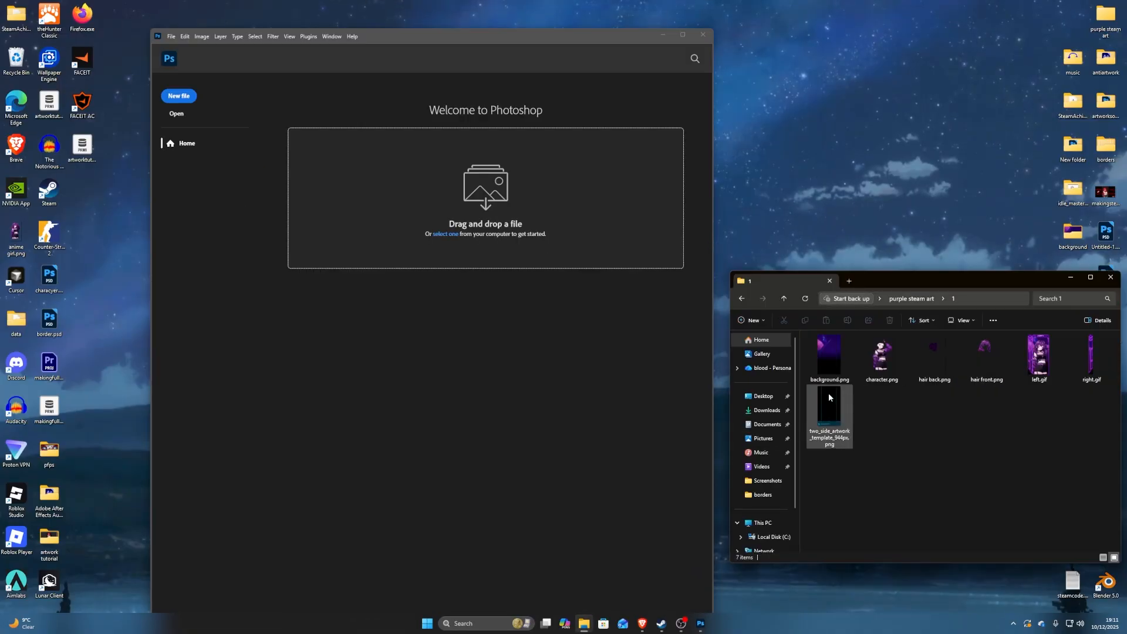
left_click_drag(829, 396, 541, 268)
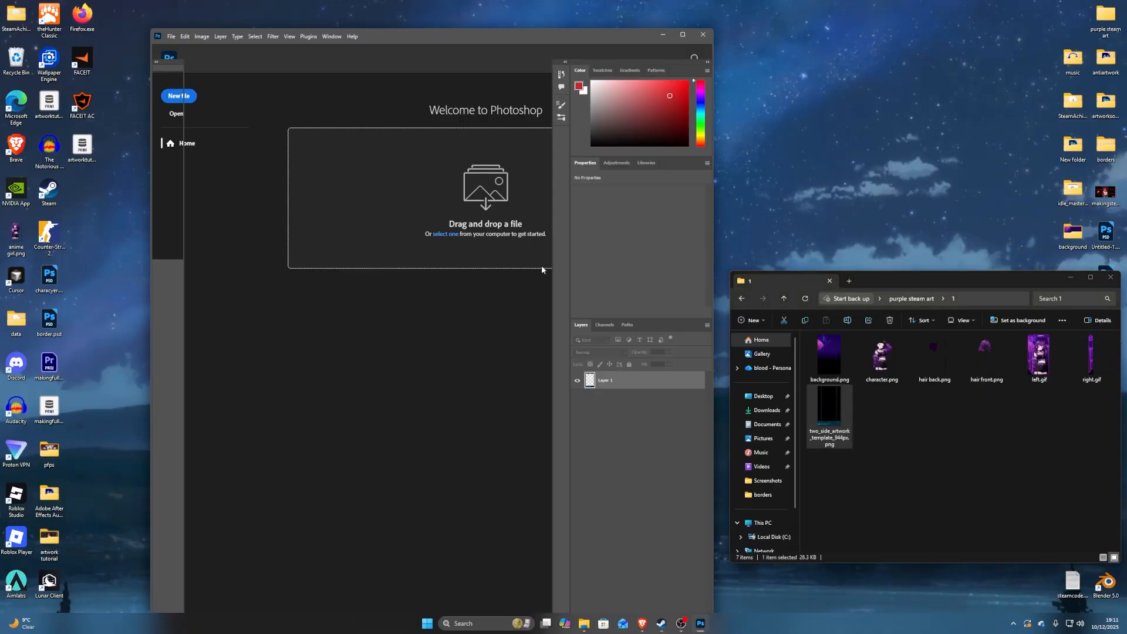
left_click(683, 34)
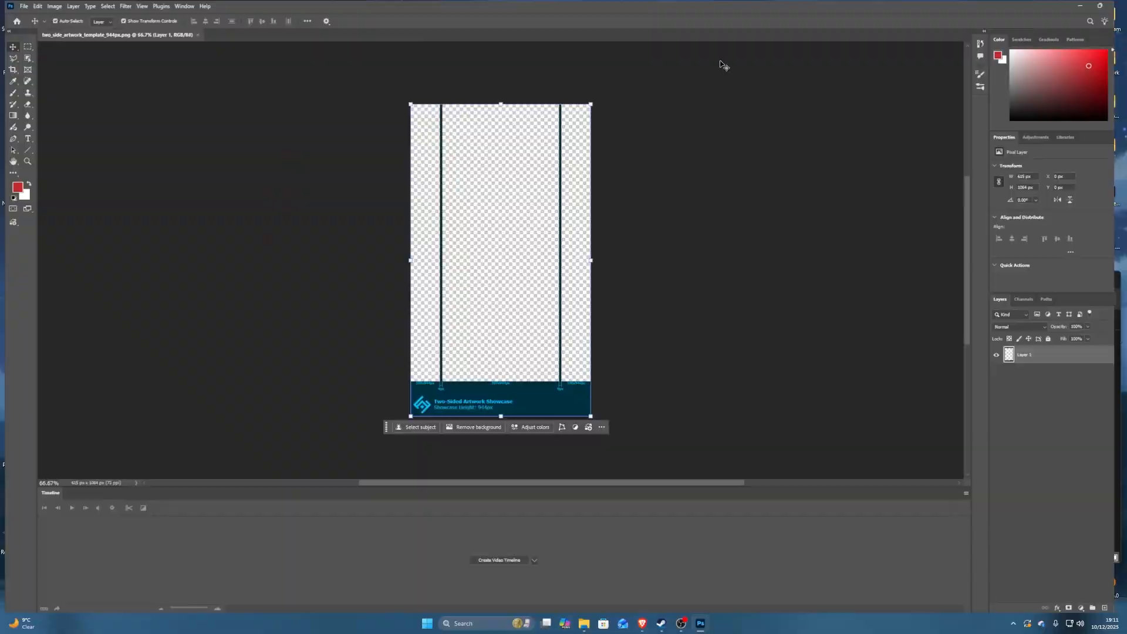
Deselect the template layer and shrink the timeline area to give the canvas more height.
left_click(523, 313)
scroll(468, 250, "up", 3)
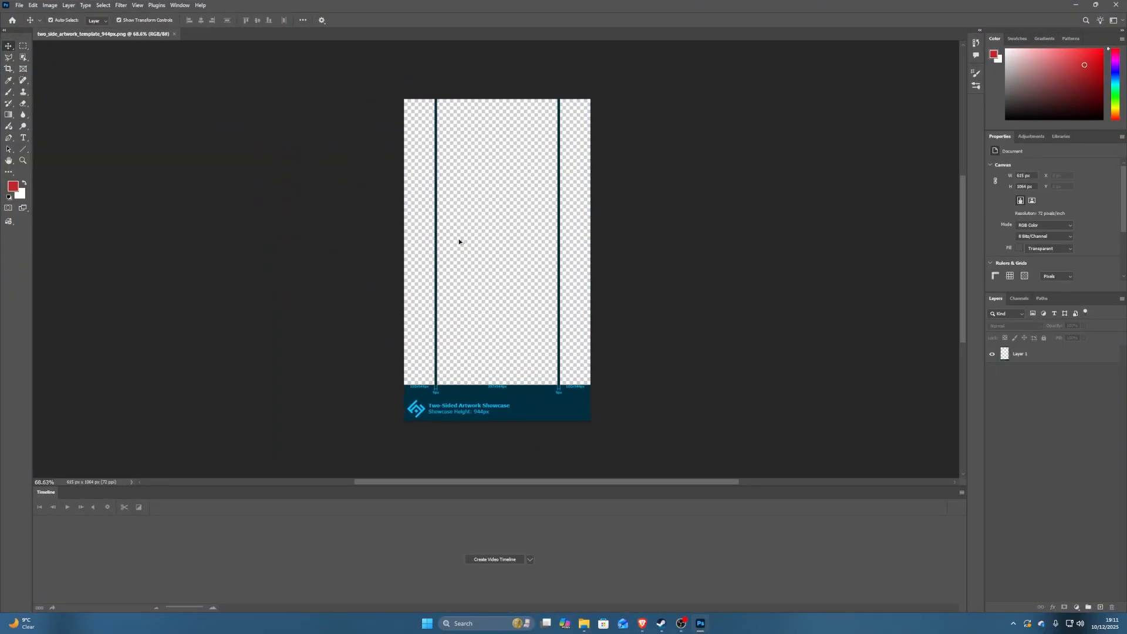
scroll(486, 225, "up", 2)
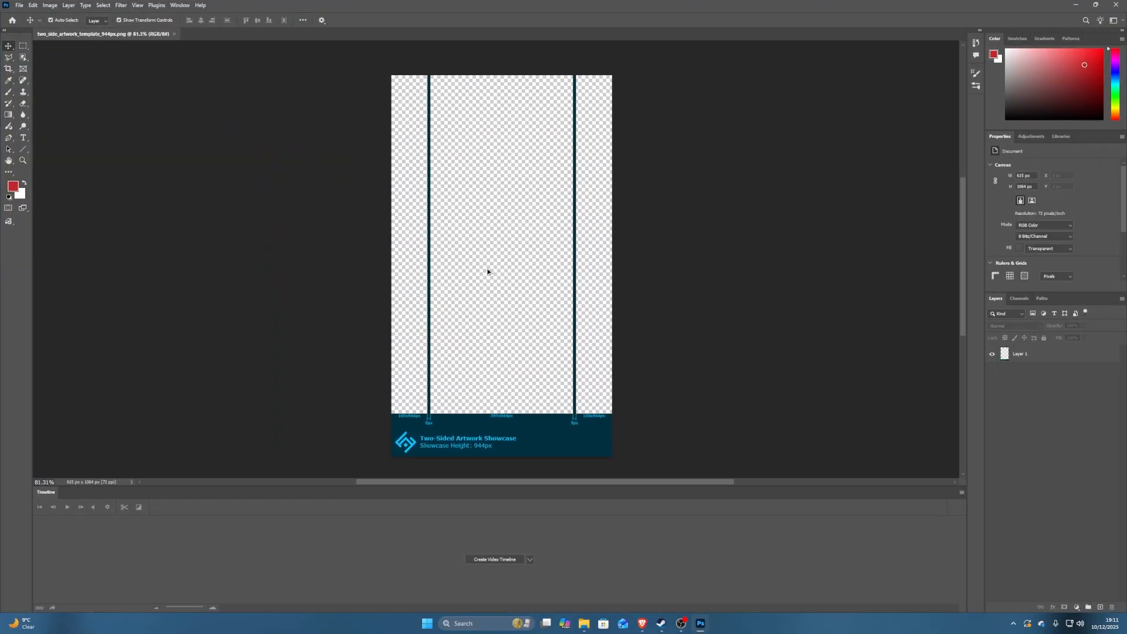
left_click_drag(473, 487, 473, 514)
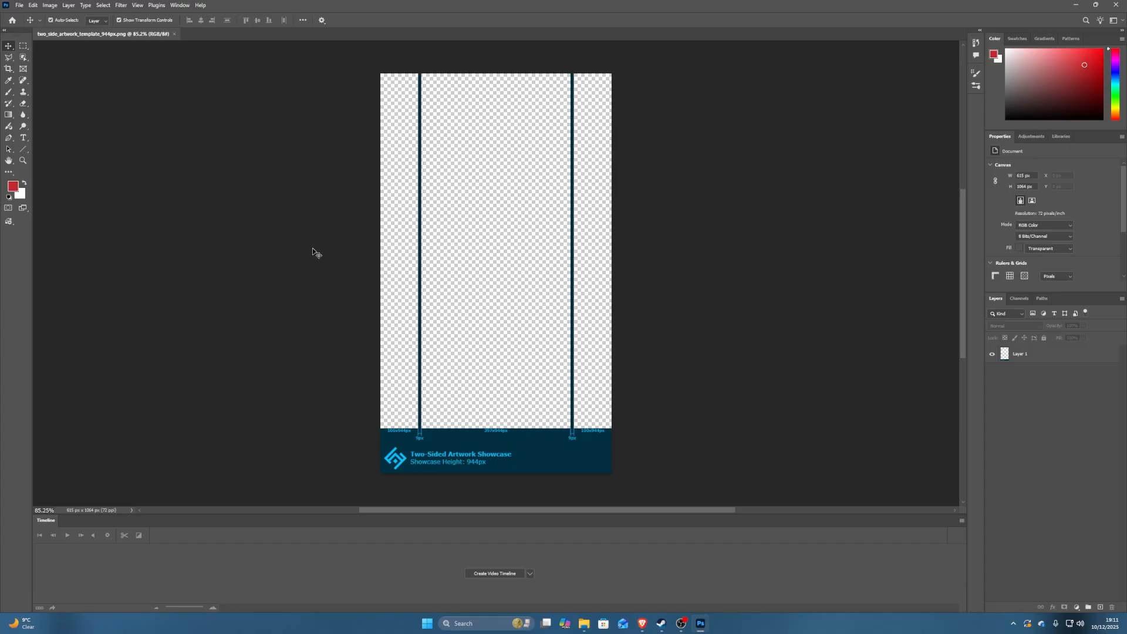
Try the Line tool with a diagonal line about 308 px long in the template's centre section, and undo it.
key("u")
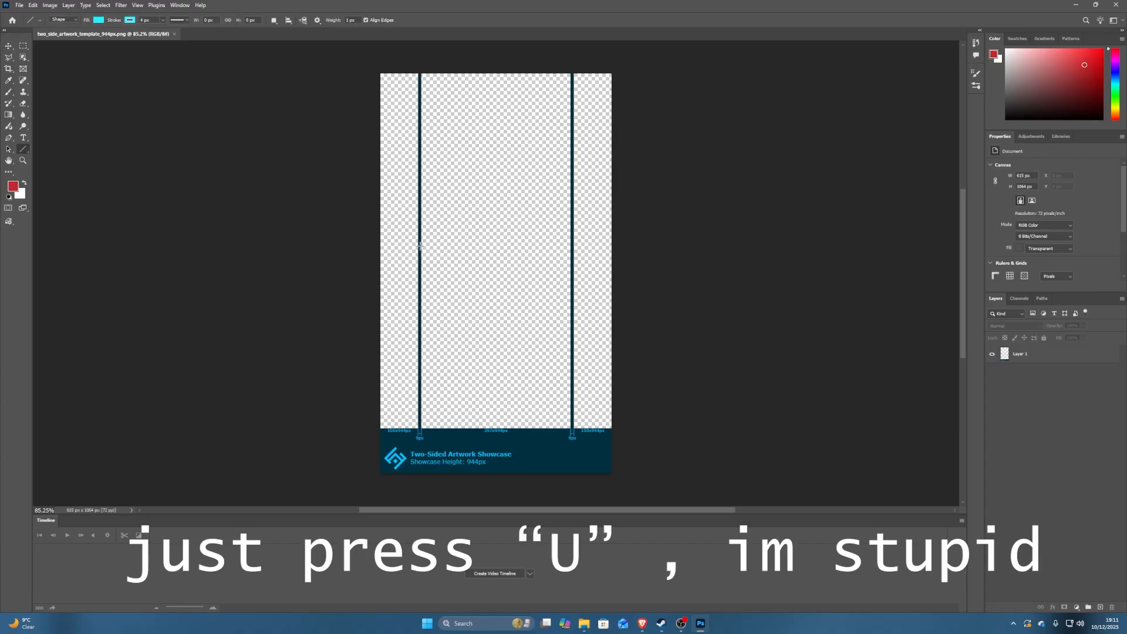
scroll(452, 264, "up", 3)
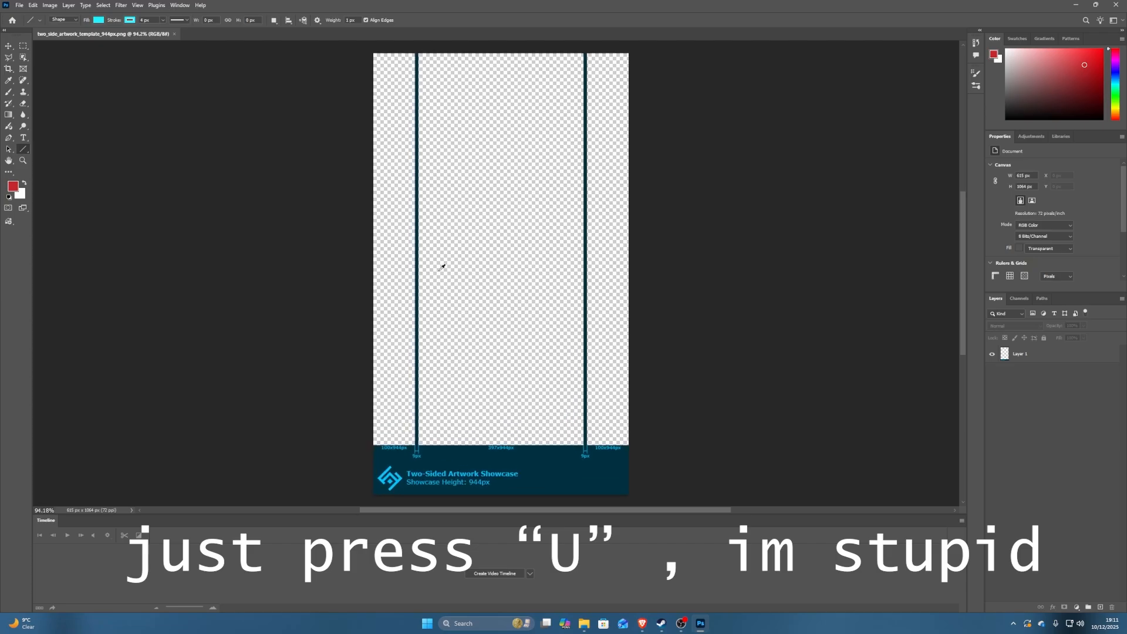
left_click_drag(444, 277, 564, 350)
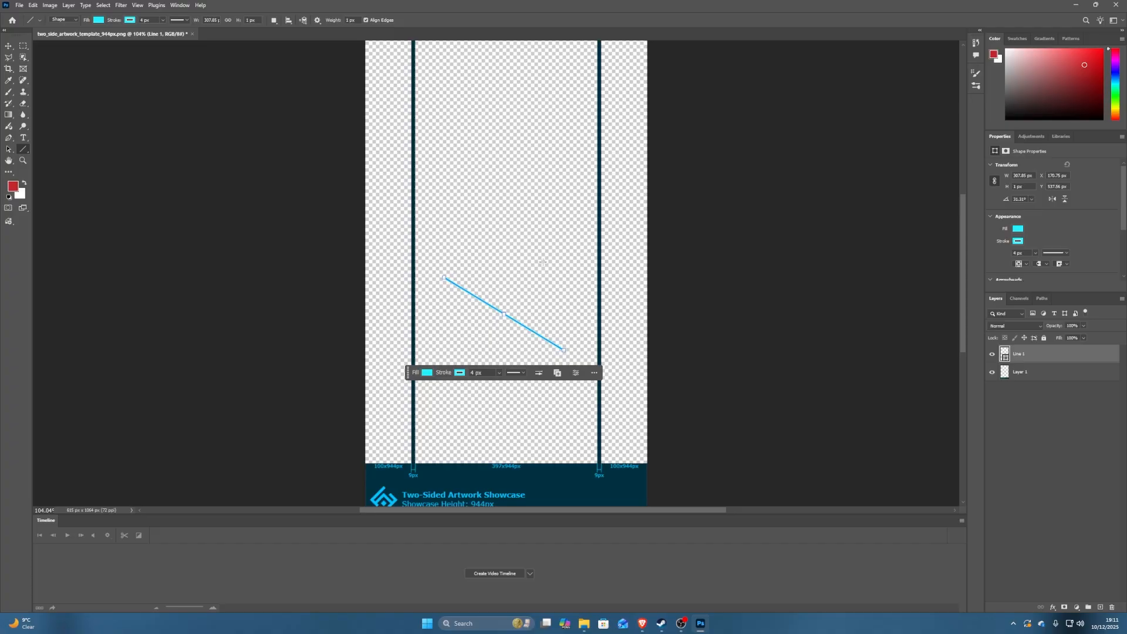
key("ctrl+z")
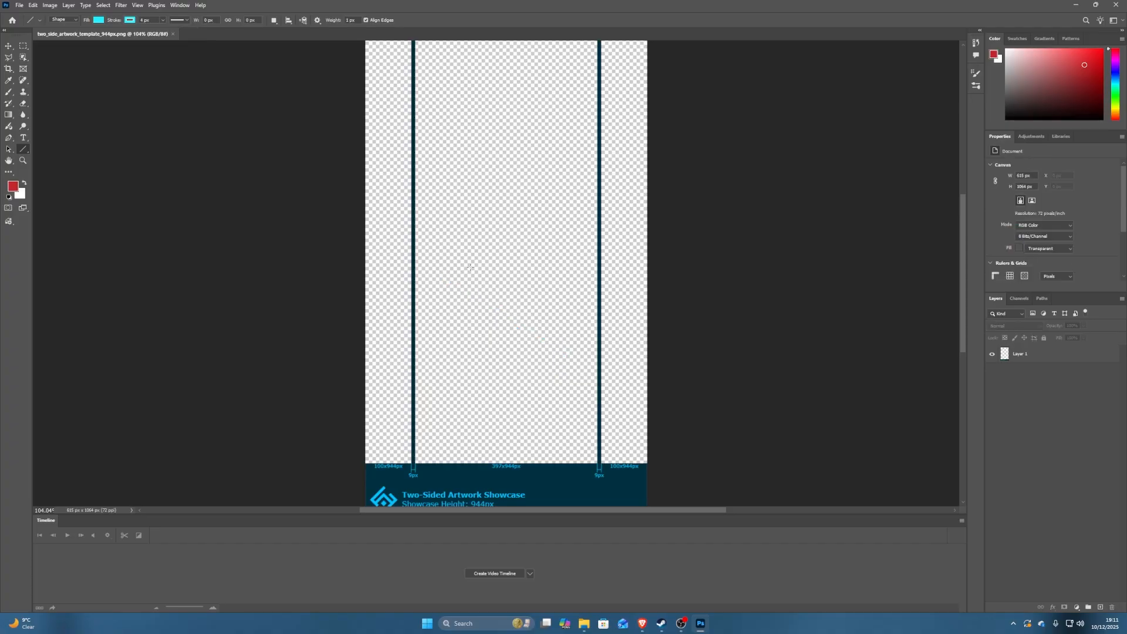
Set the Line tool's fill colour to white.
left_click(99, 21)
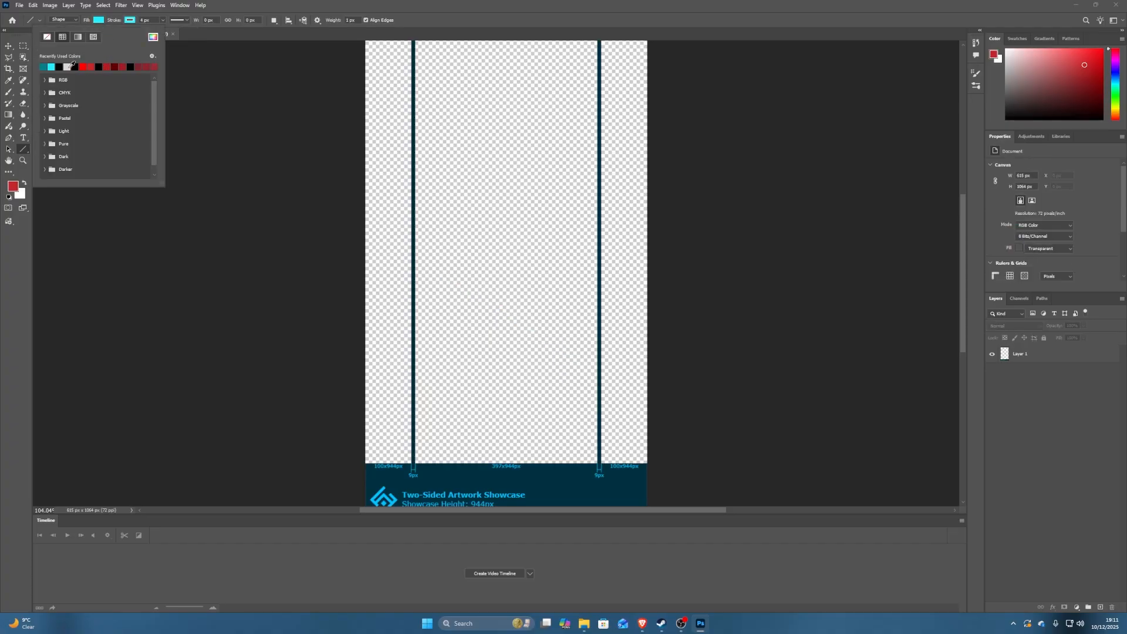
left_click(153, 38)
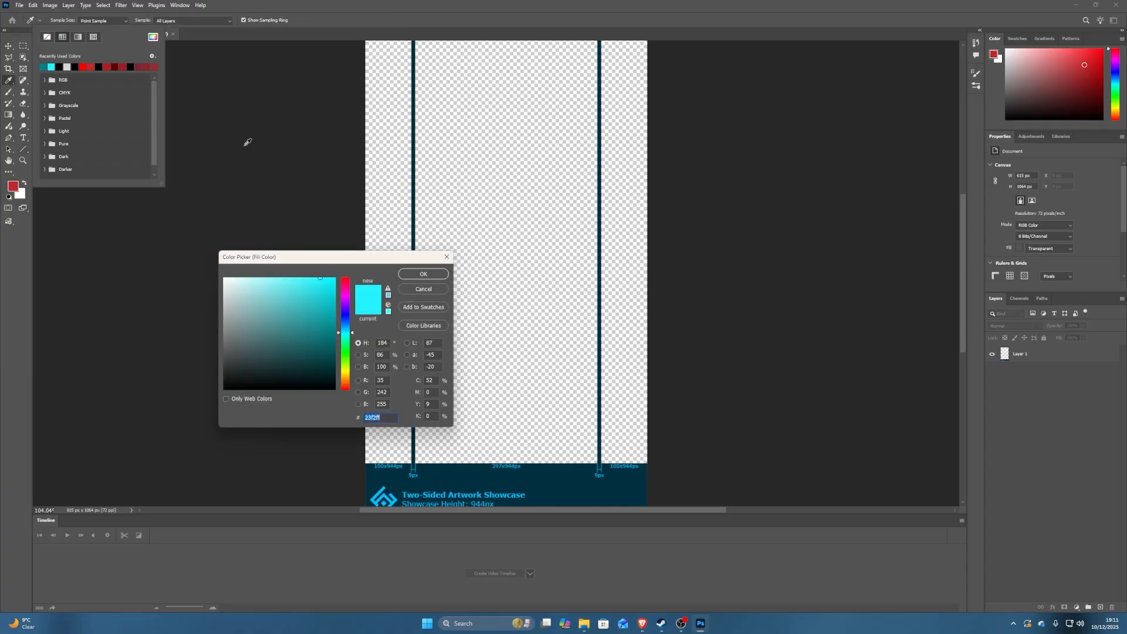
left_click_drag(314, 323, 162, 201)
left_click(423, 274)
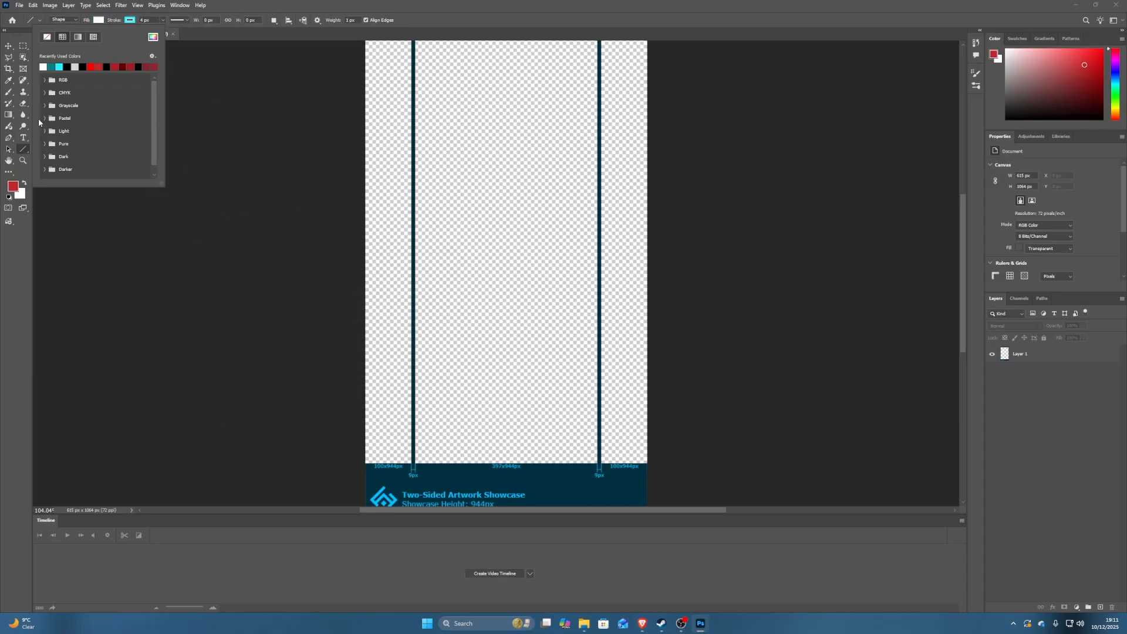
Add a new layer beneath the template layer and paint it solid black with the Brush tool.
left_click(7, 94)
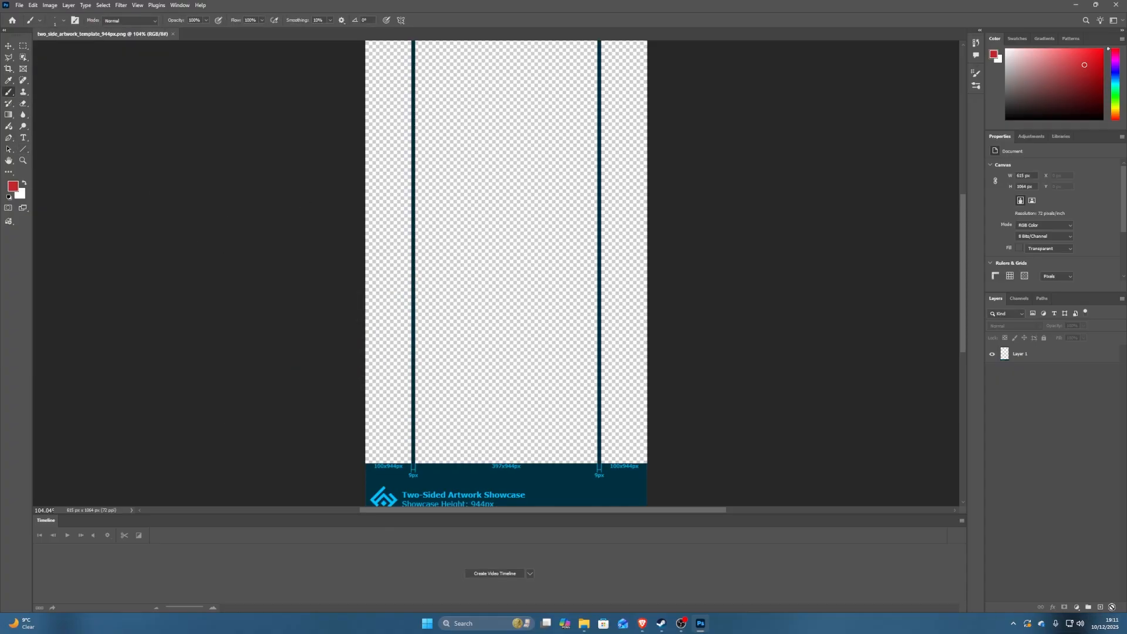
left_click(1100, 608)
left_click_drag(1028, 356, 1028, 387)
left_click(64, 21)
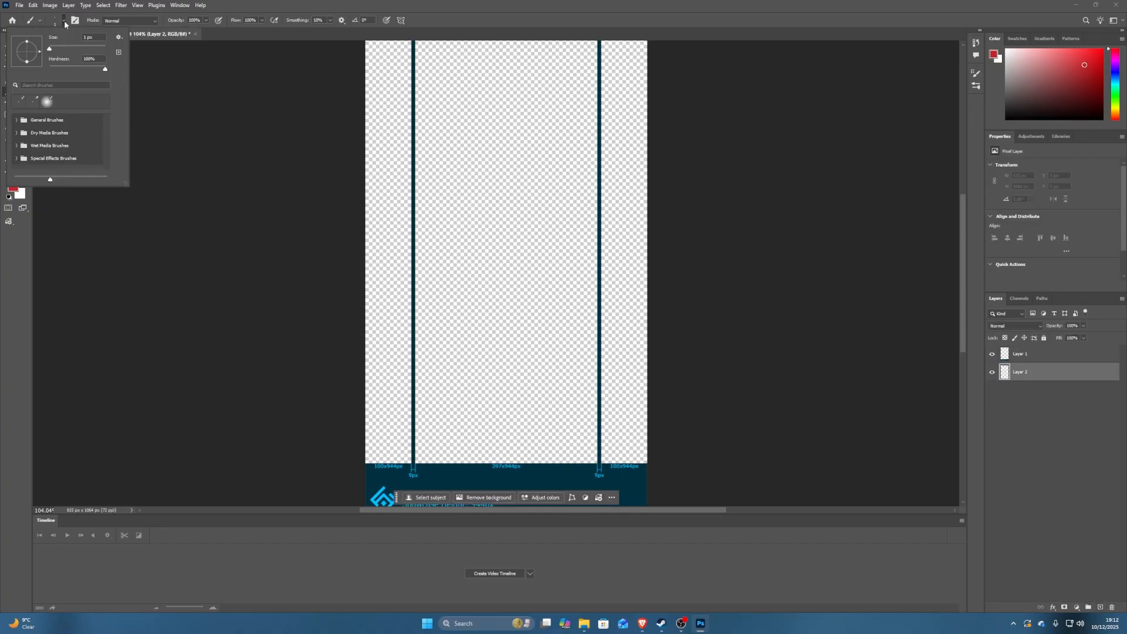
left_click_drag(369, 98, 643, 101)
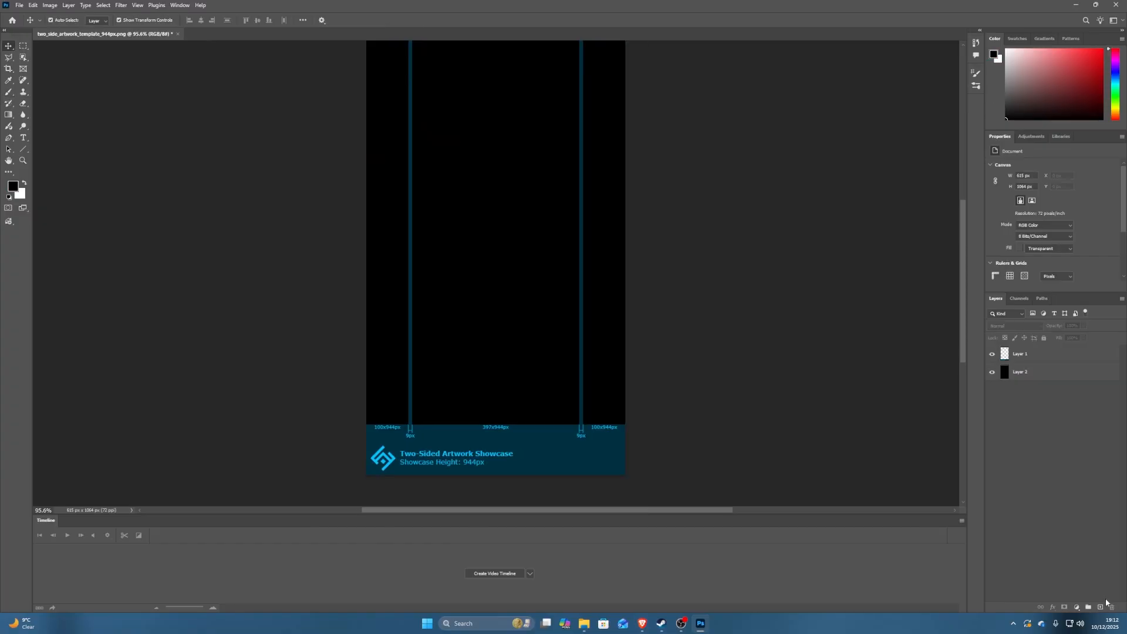
left_click(1101, 607)
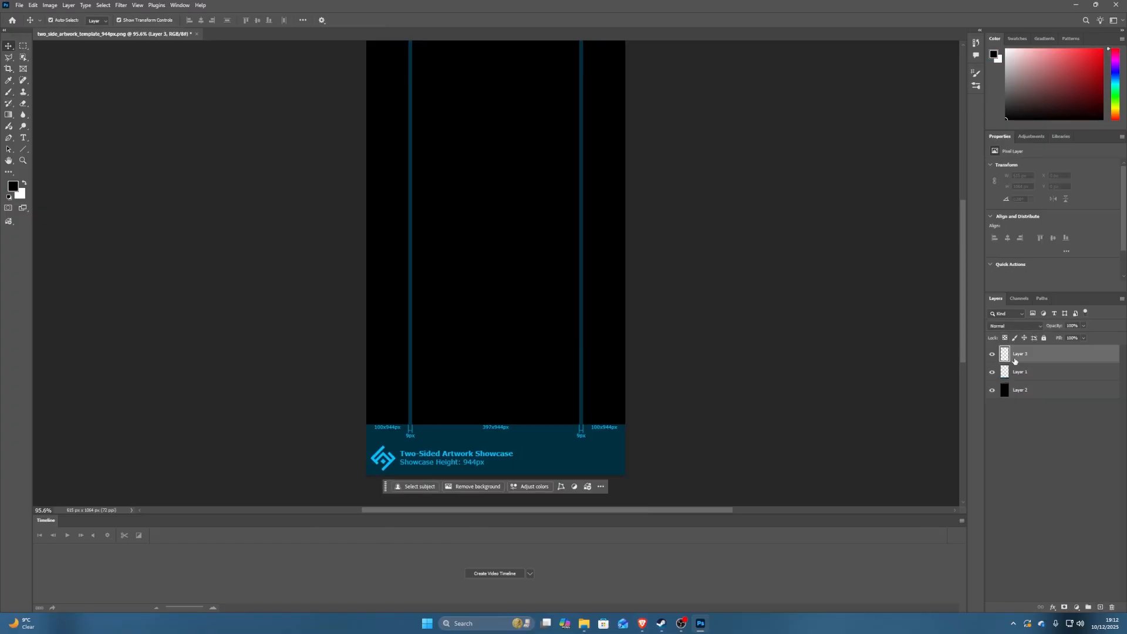
key("Delete")
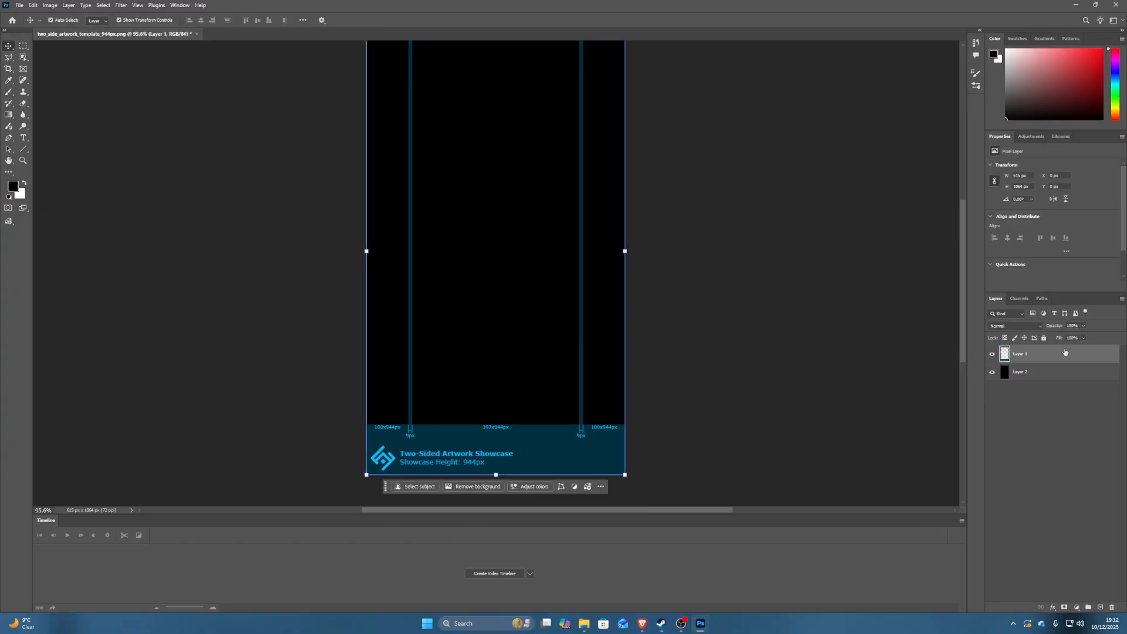
scroll(606, 239, "up", 2)
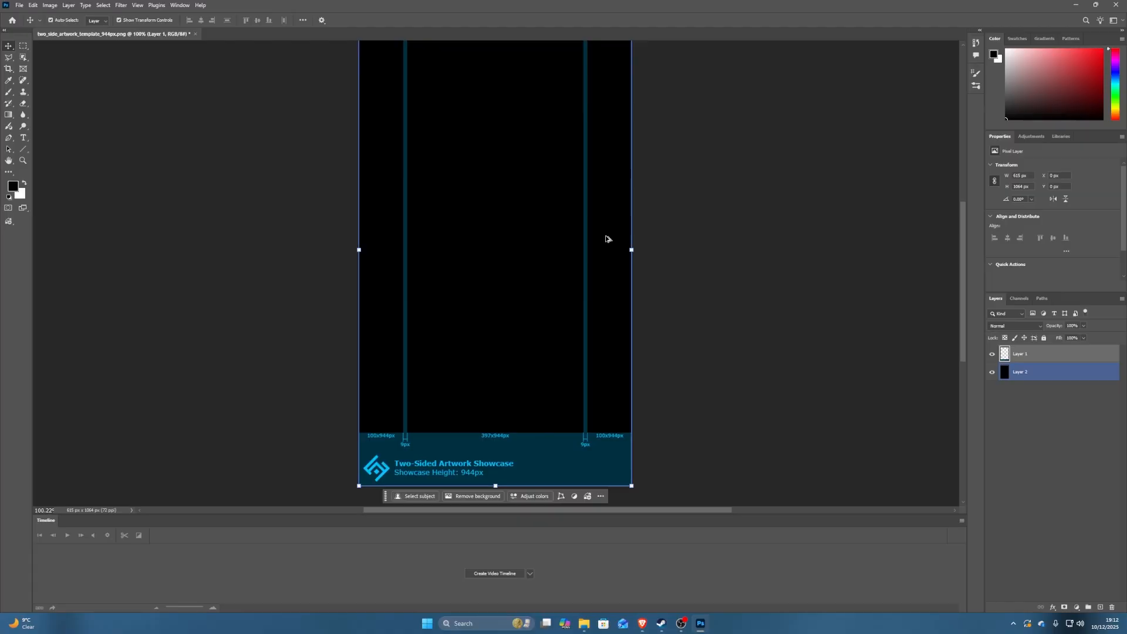
Configure the Line tool with a white stroke 2 px wide.
left_click(22, 150)
left_click(97, 20)
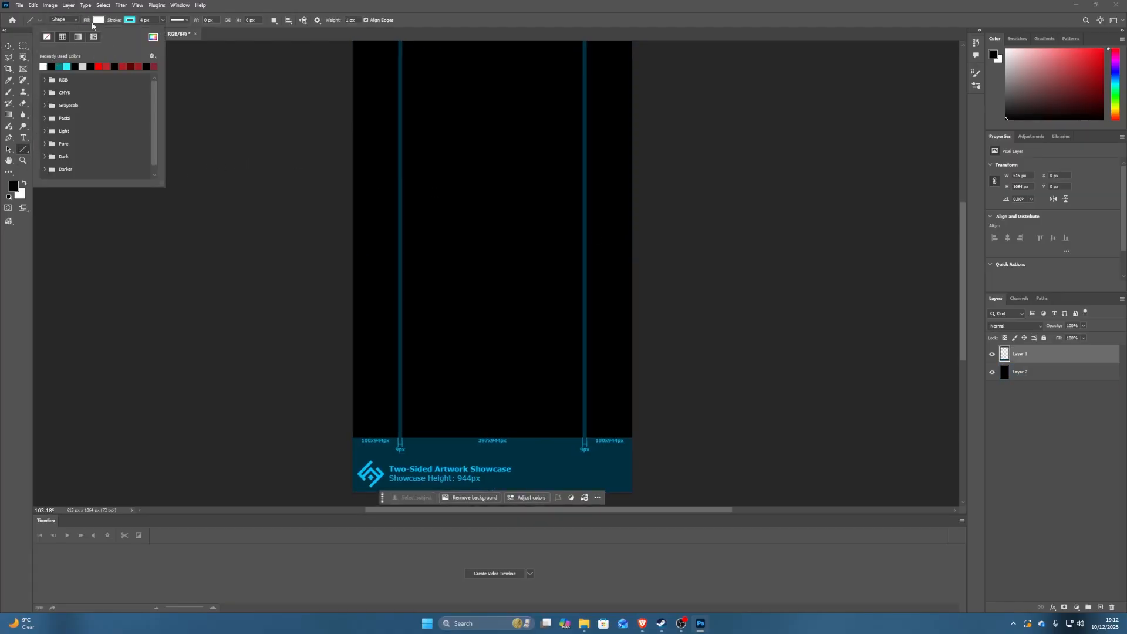
left_click(84, 24)
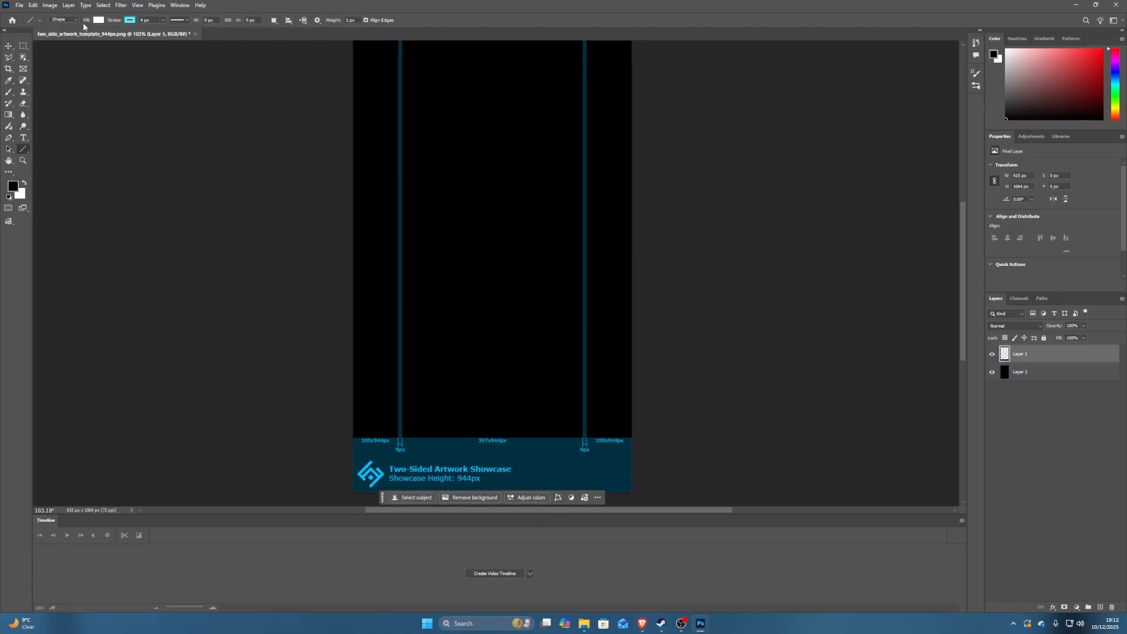
left_click(130, 20)
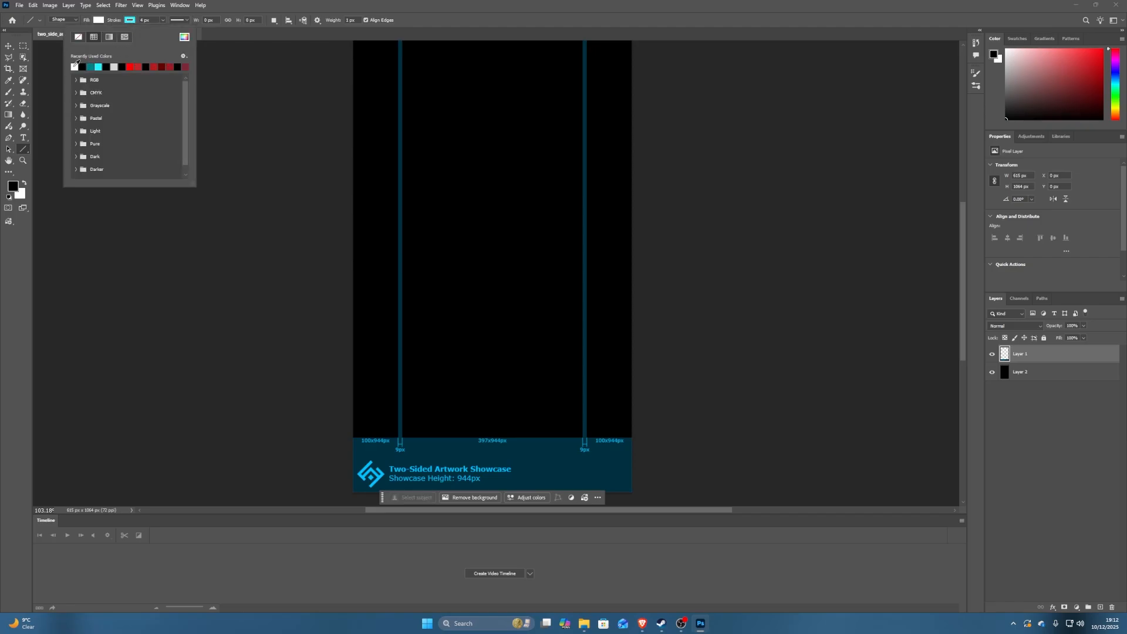
left_click(142, 20)
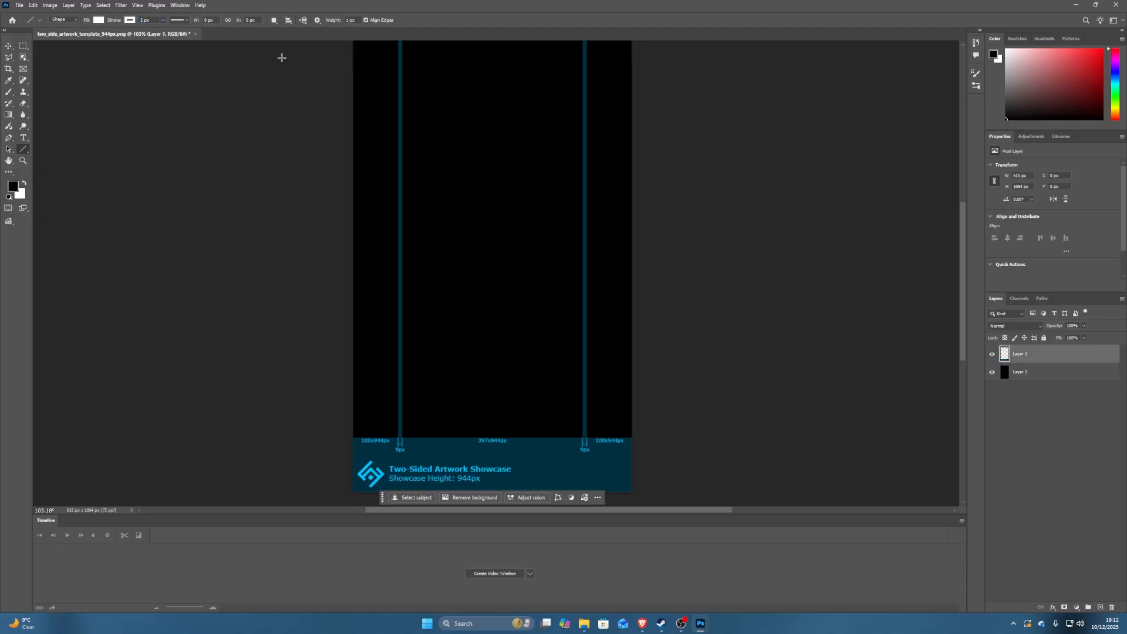
Draw a nearly horizontal test line about 227 px long in the centre section, and undo it.
mouse_move(438, 264)
left_mouse_down()
mouse_move(594, 276)
mouse_move(541, 266)
left_mouse_up()
scroll(467, 258, "up", 1)
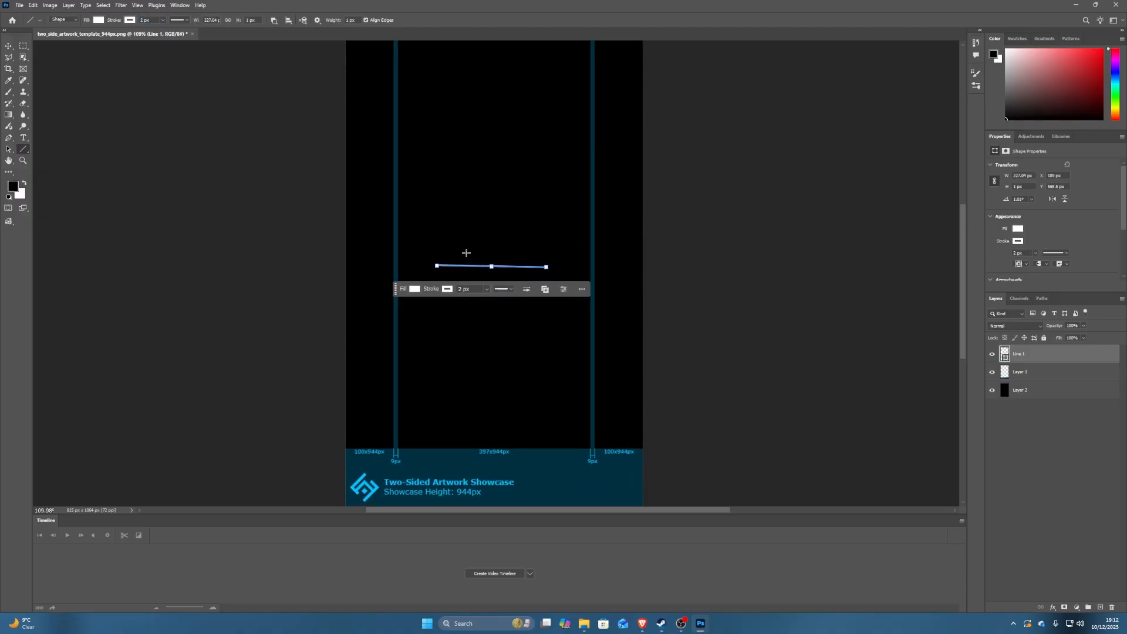
scroll(537, 228, "up", 2)
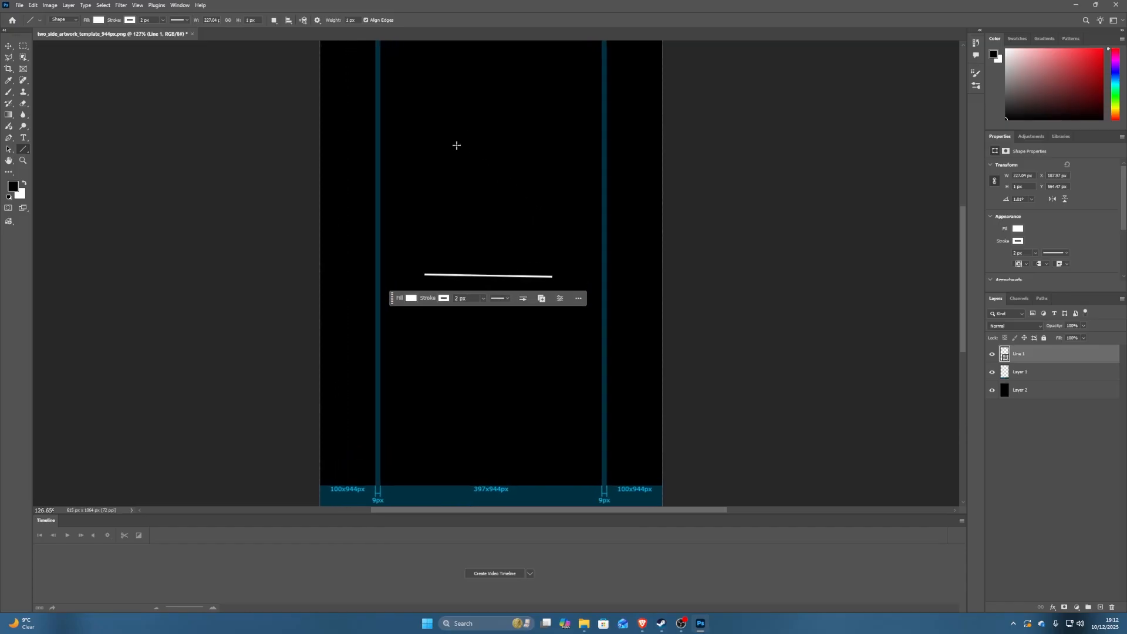
key("ctrl+z")
Set the line stroke width to 1 px, test it with a diagonal line about 312 px long near the template's upper edge, and undo that line.
left_click_drag(963, 238, 956, 126)
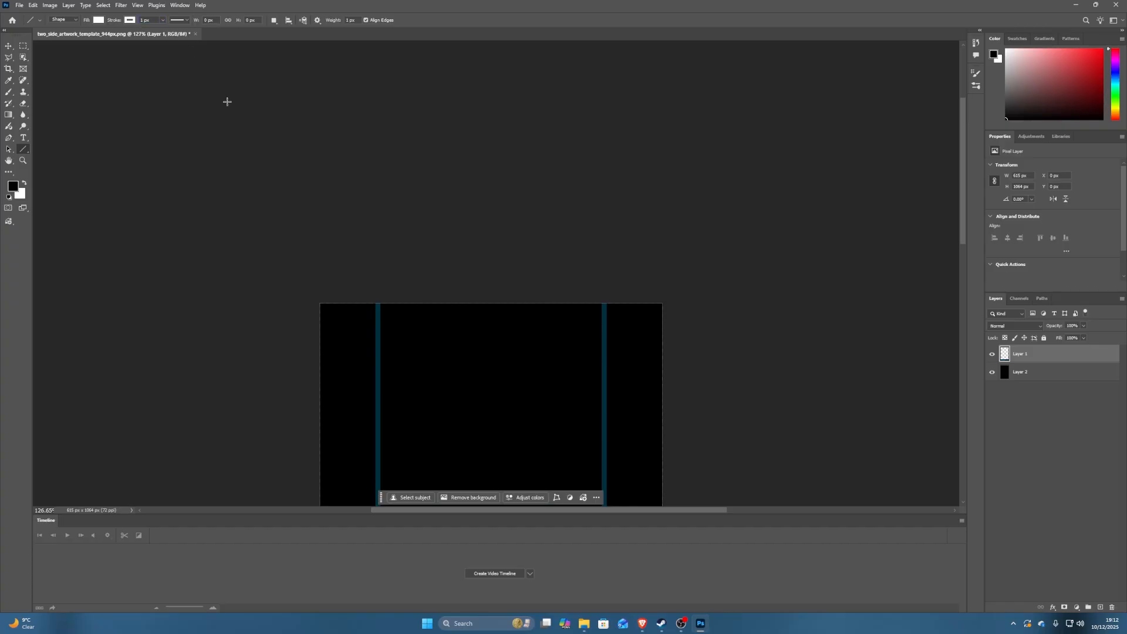
left_click_drag(396, 363, 563, 406)
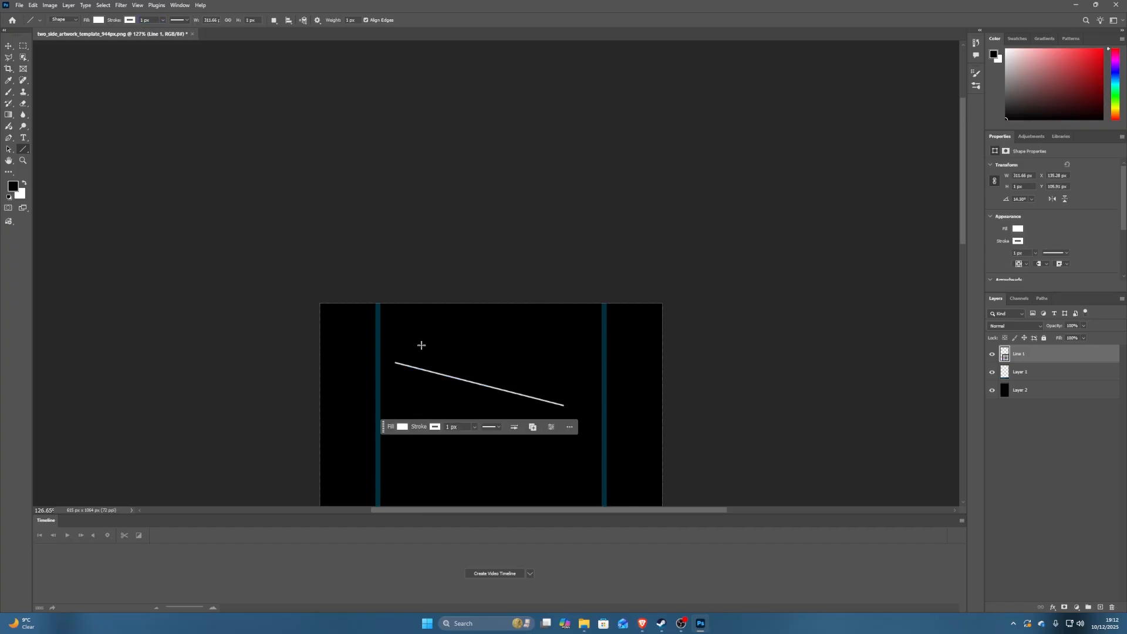
key("ctrl+z")
scroll(345, 327, "up", 4)
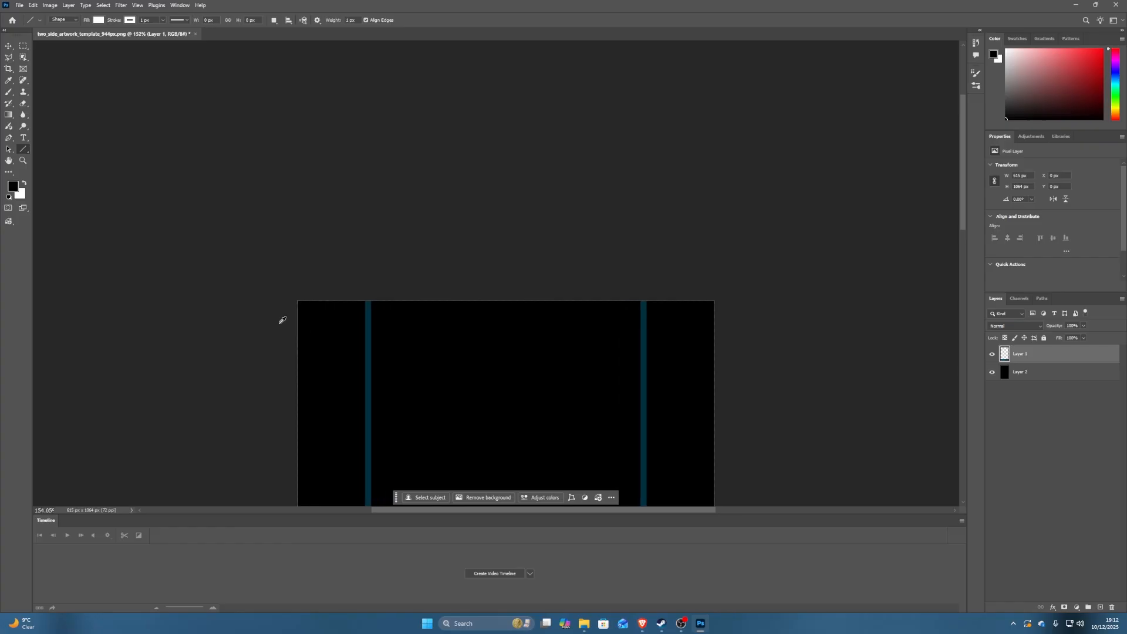
scroll(238, 320, "up", 5)
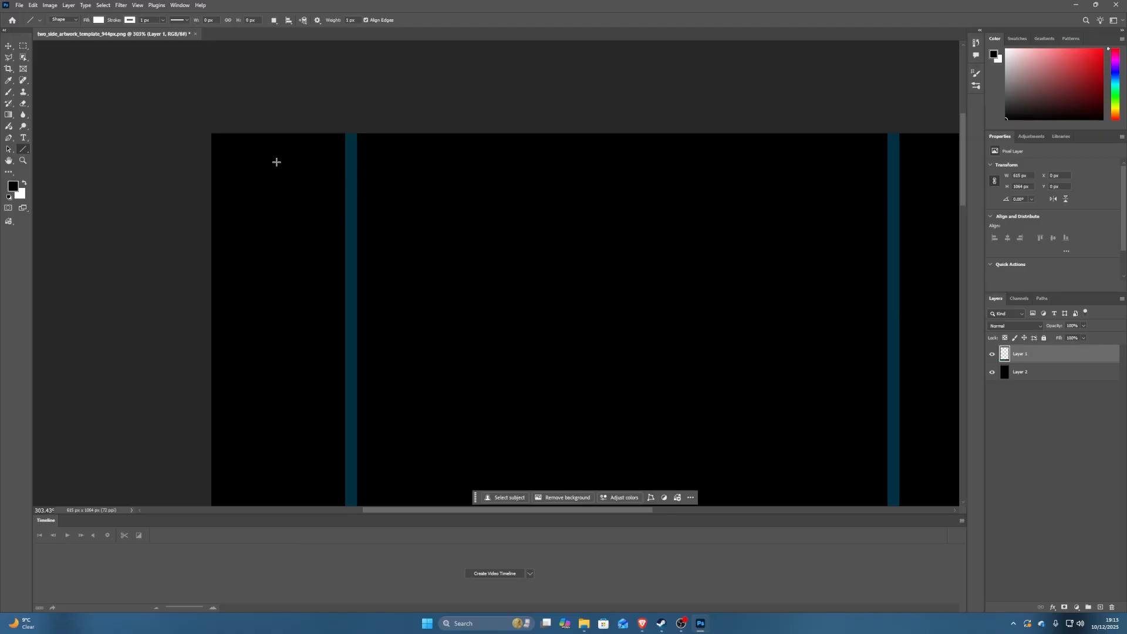
Draw a 45° diagonal line about 73 px long near the upper edge of the narrow left section.
left_click_drag(271, 156, 341, 224)
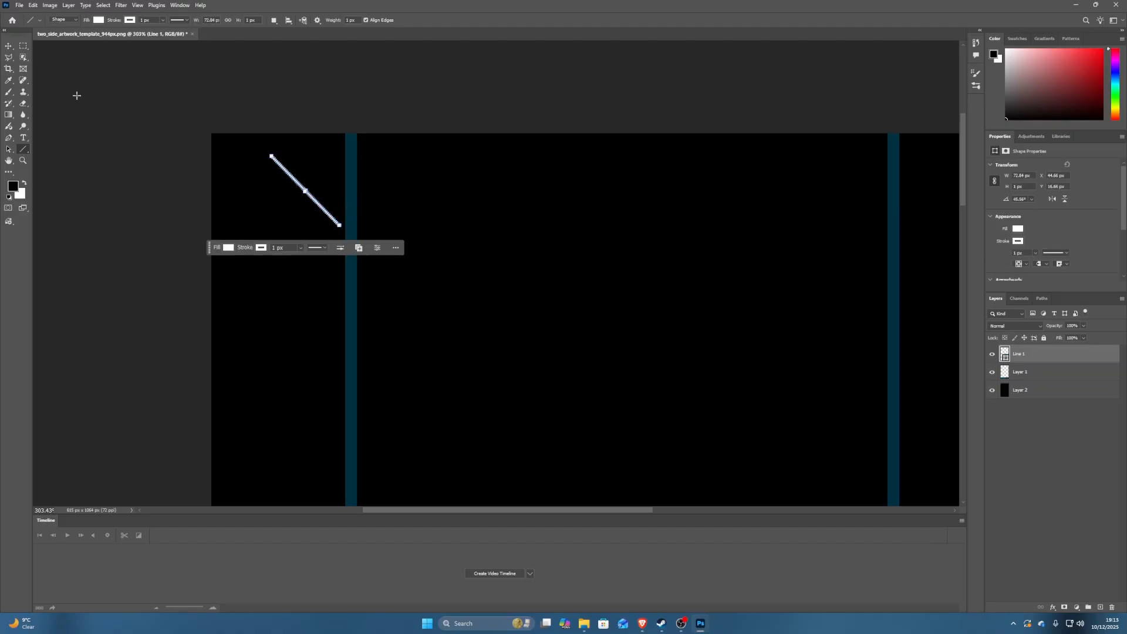
left_click(9, 47)
left_click(229, 124)
scroll(225, 128, "up", 3)
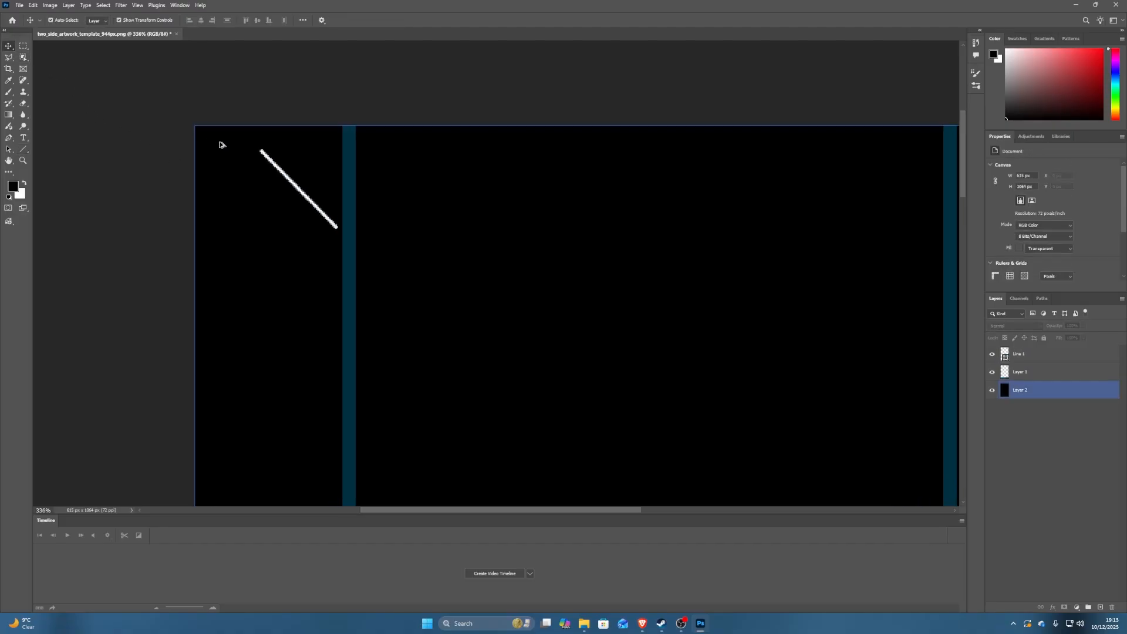
Duplicate the diagonal line and flip the copy horizontally to form the other side of a peak.
left_click(274, 164)
key("ctrl+c")
key("ctrl+v")
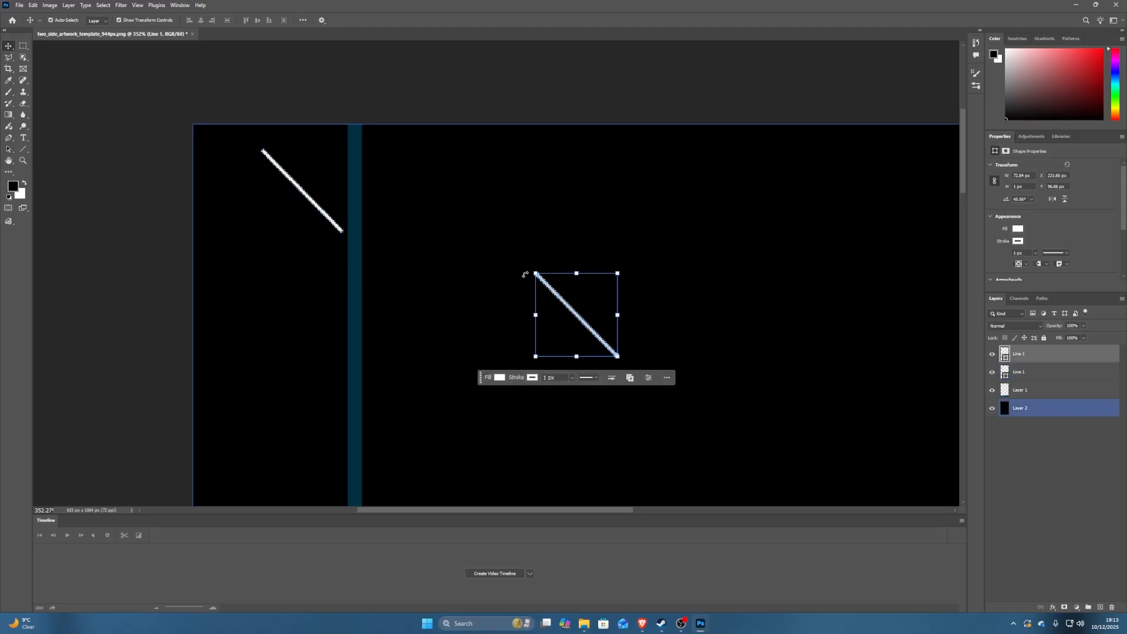
key("ctrl+t")
right_click(569, 312)
left_click(599, 482)
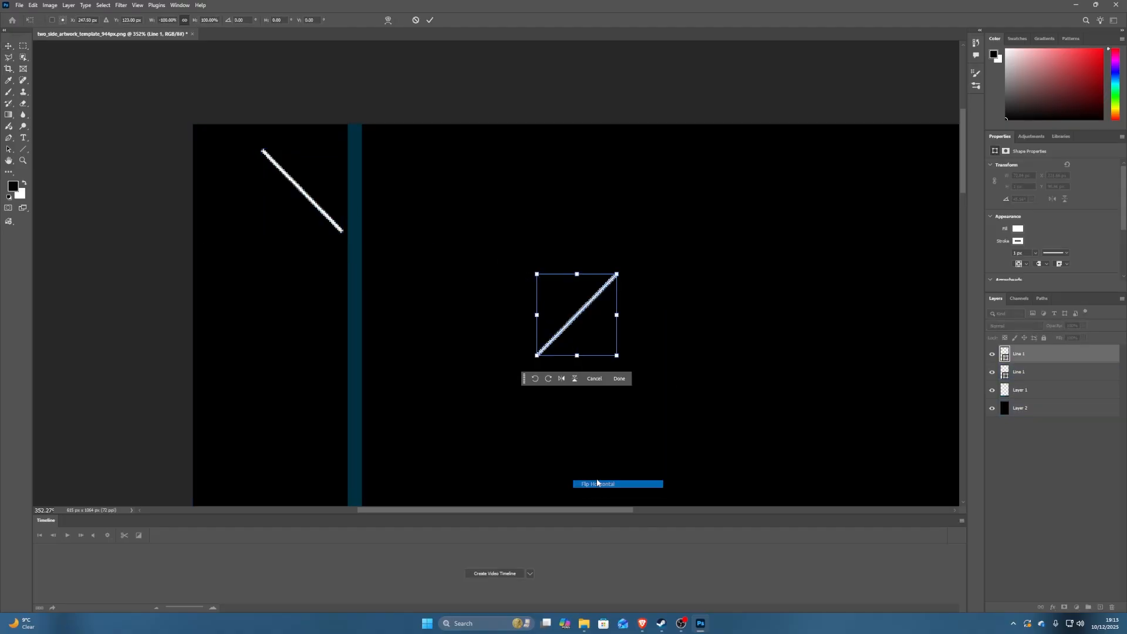
key("Return")
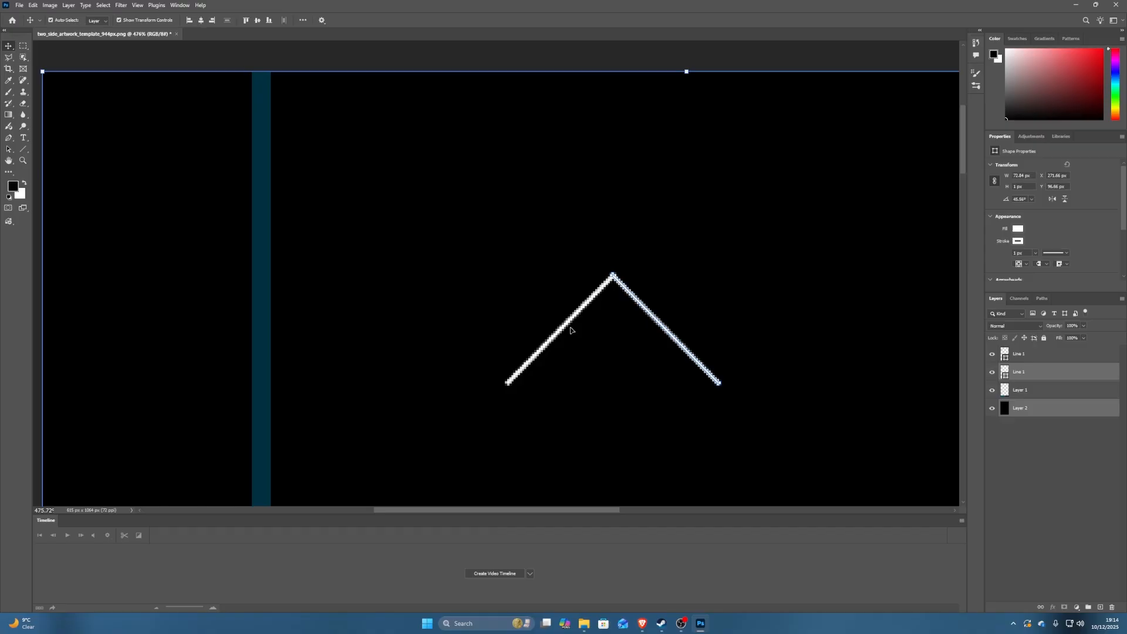
Duplicate the two-line peak, flip the copy vertically and place it directly beneath the original to form a diamond.
left_click(570, 330, "shift")
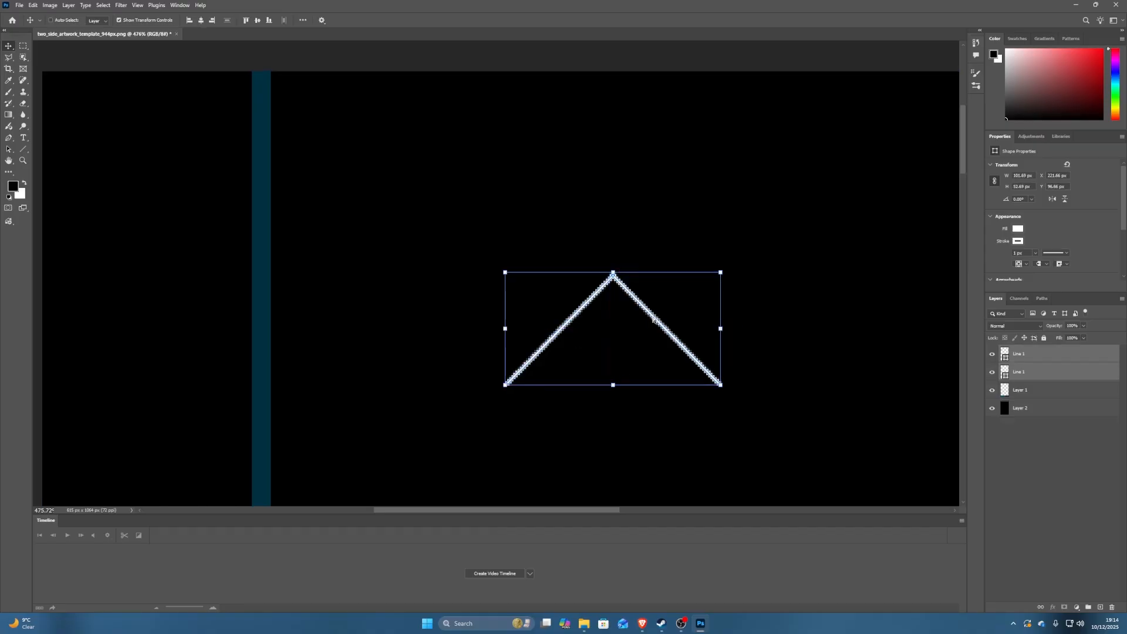
key("ctrl+c")
key("ctrl+v")
left_click(540, 296)
key("ctrl+t")
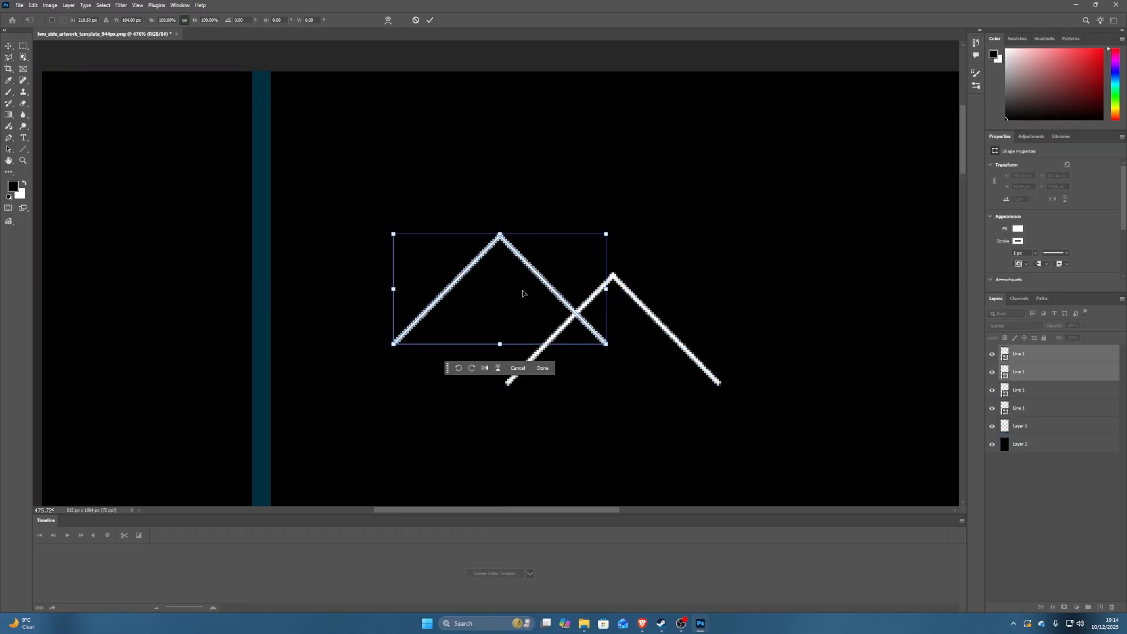
right_click(523, 292)
left_click(555, 471)
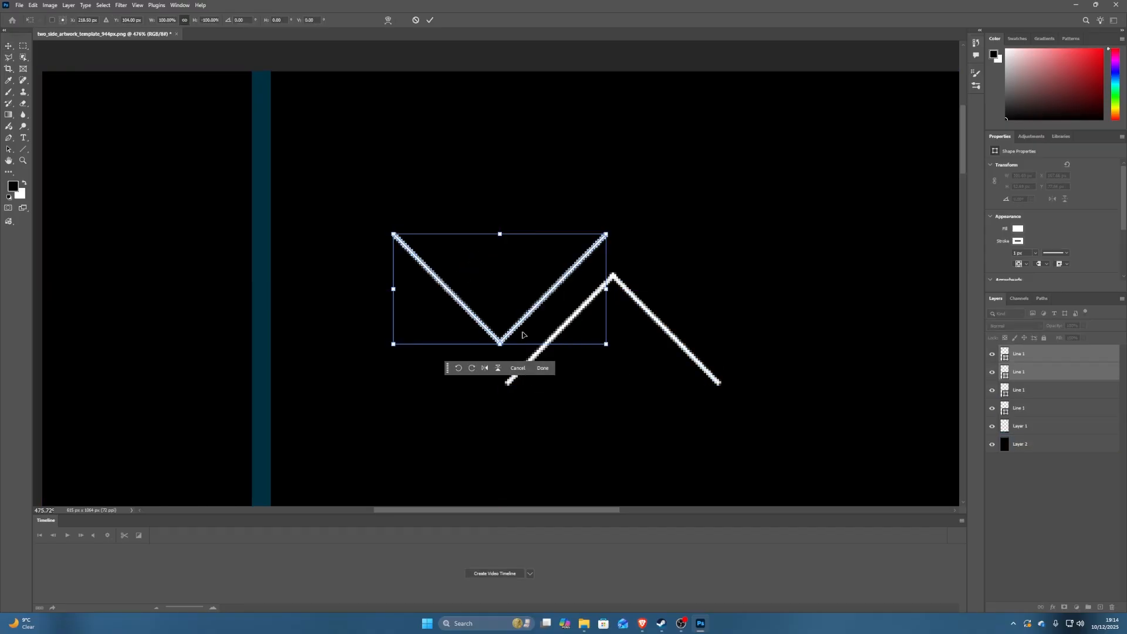
left_click_drag(521, 331, 631, 476)
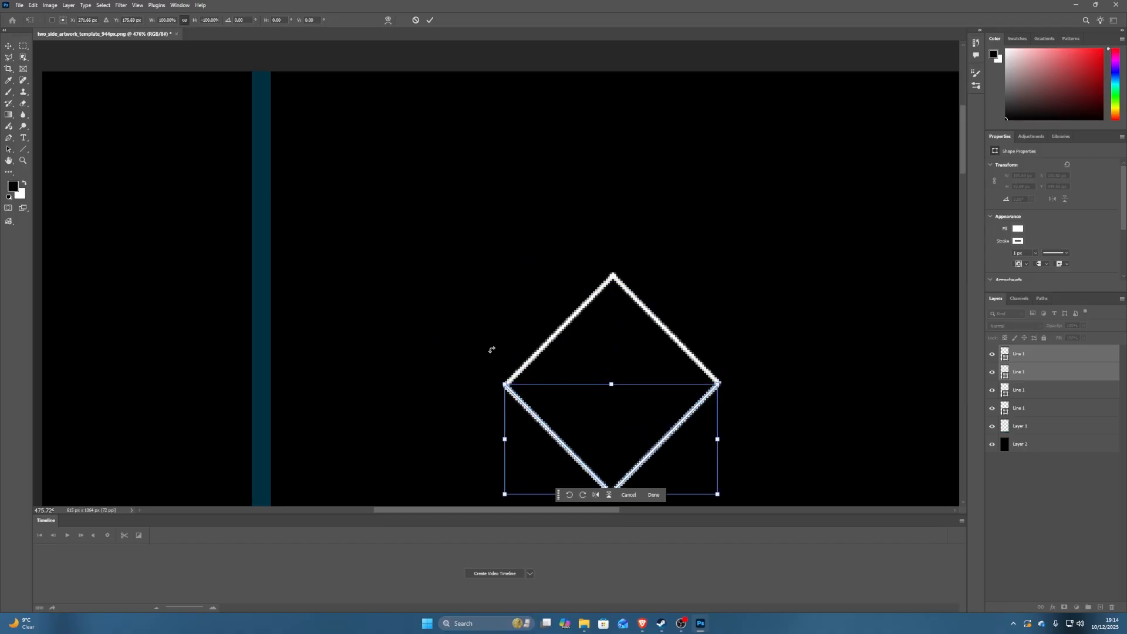
Rotate the diamond's lower half by -0.72° and nudge its lower-left line 1 px to close the corners.
left_click_drag(437, 326, 436, 329)
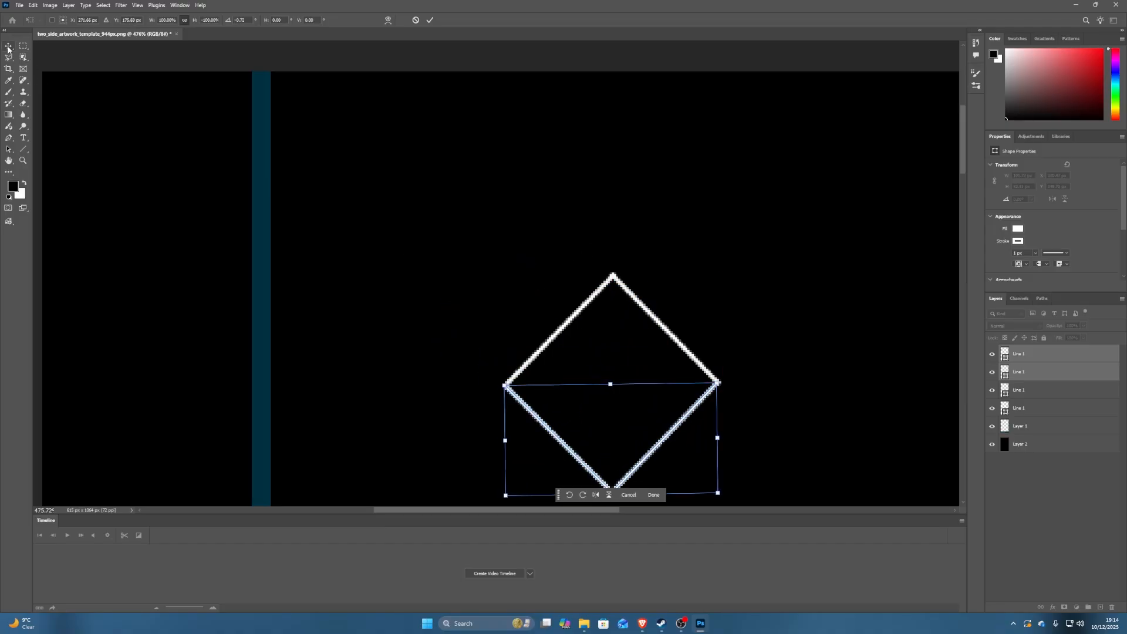
left_click(517, 407)
scroll(573, 371, "down", 3)
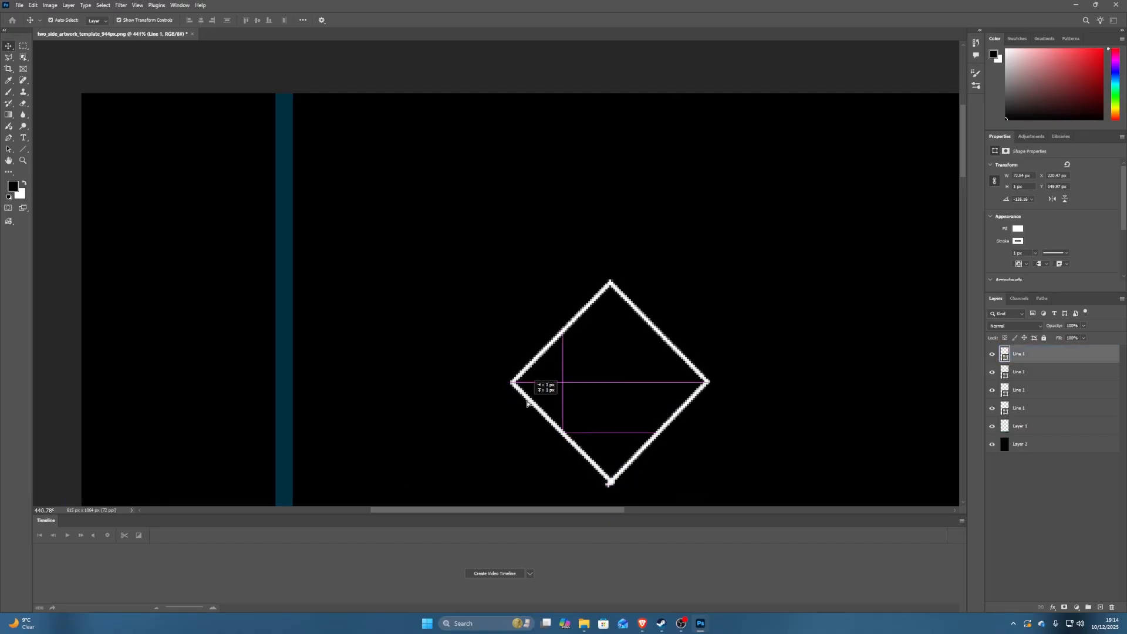
scroll(642, 372, "down", 5)
scroll(608, 344, "down", 1)
Merge the four line layers of the diamond into a single shape layer.
left_click(1018, 355)
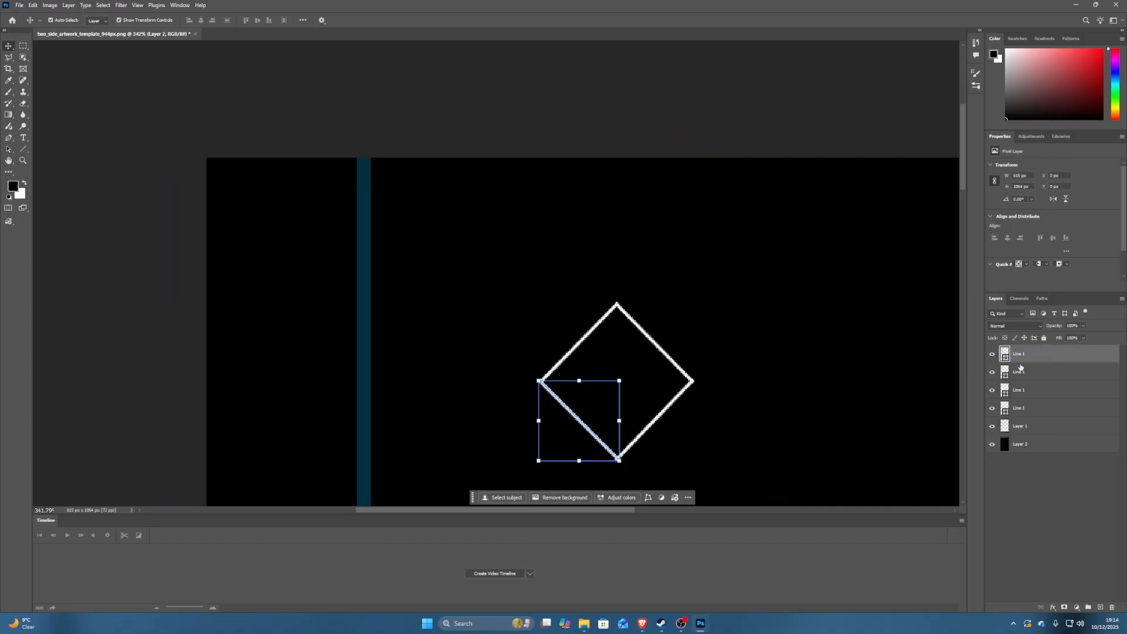
left_click(1022, 407, "shift")
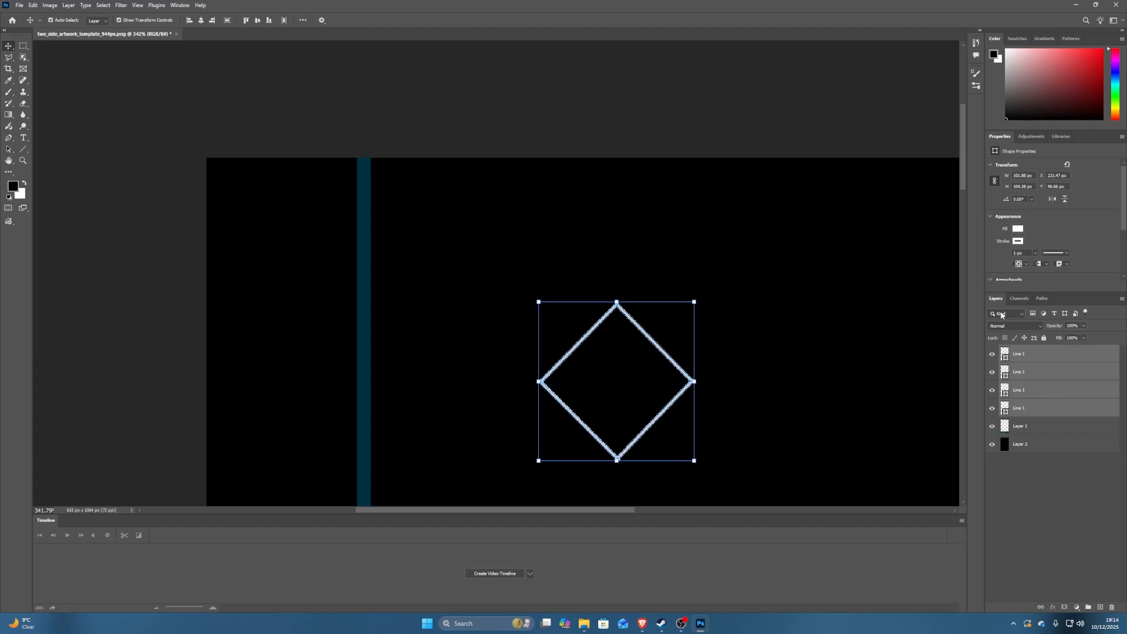
right_click(1030, 355)
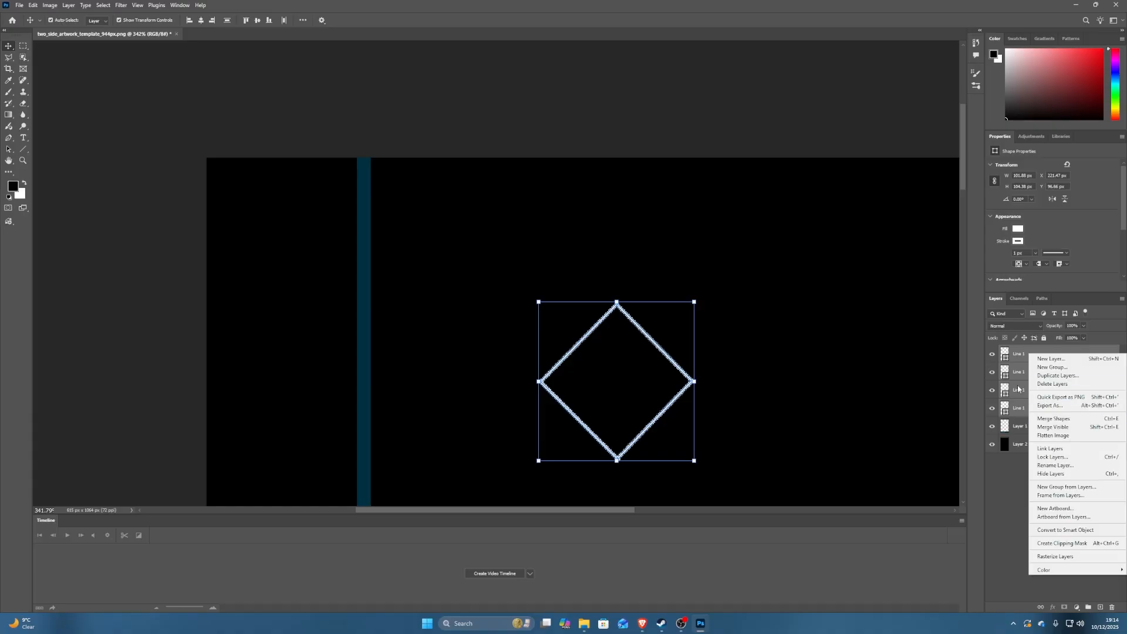
left_click(1019, 487)
left_click(1050, 424)
left_click(1049, 411)
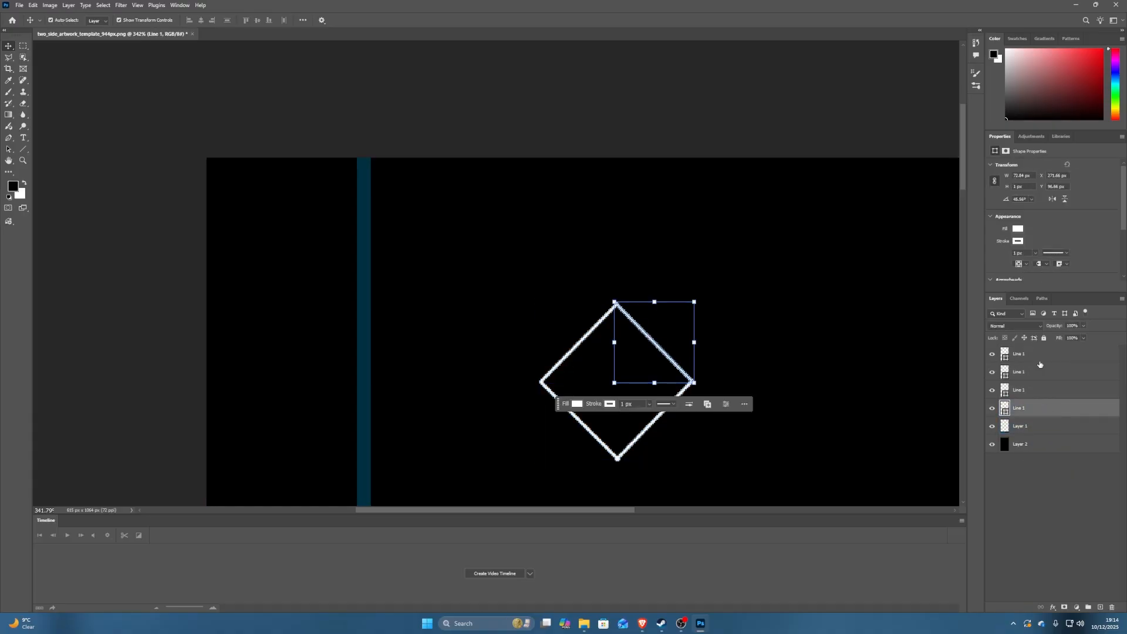
left_click(1060, 357, "shift")
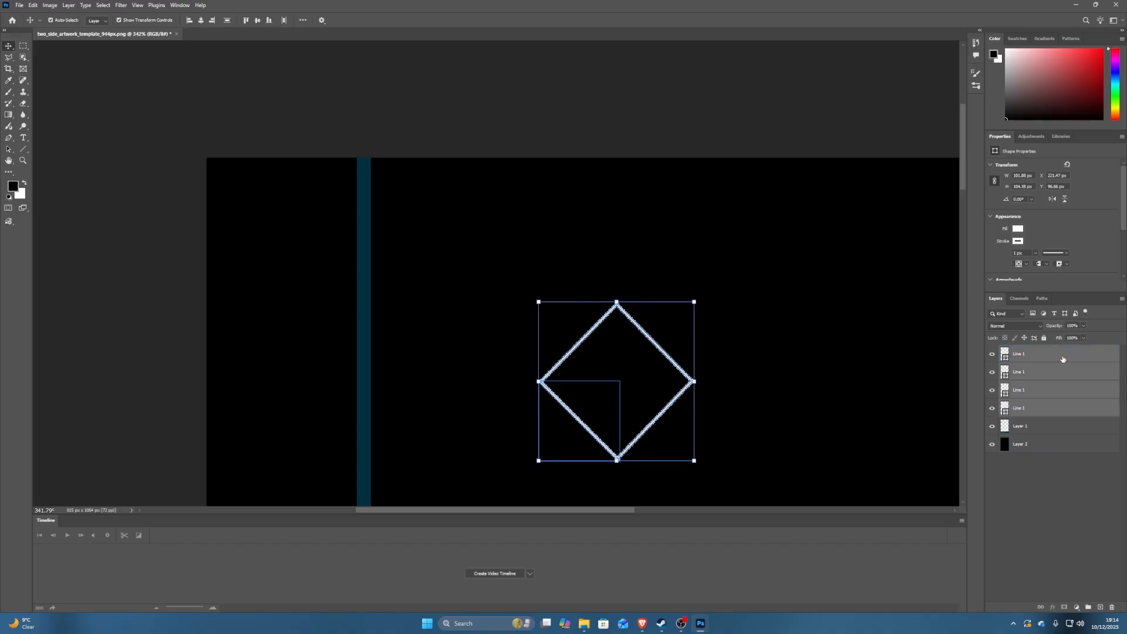
right_click(1063, 359)
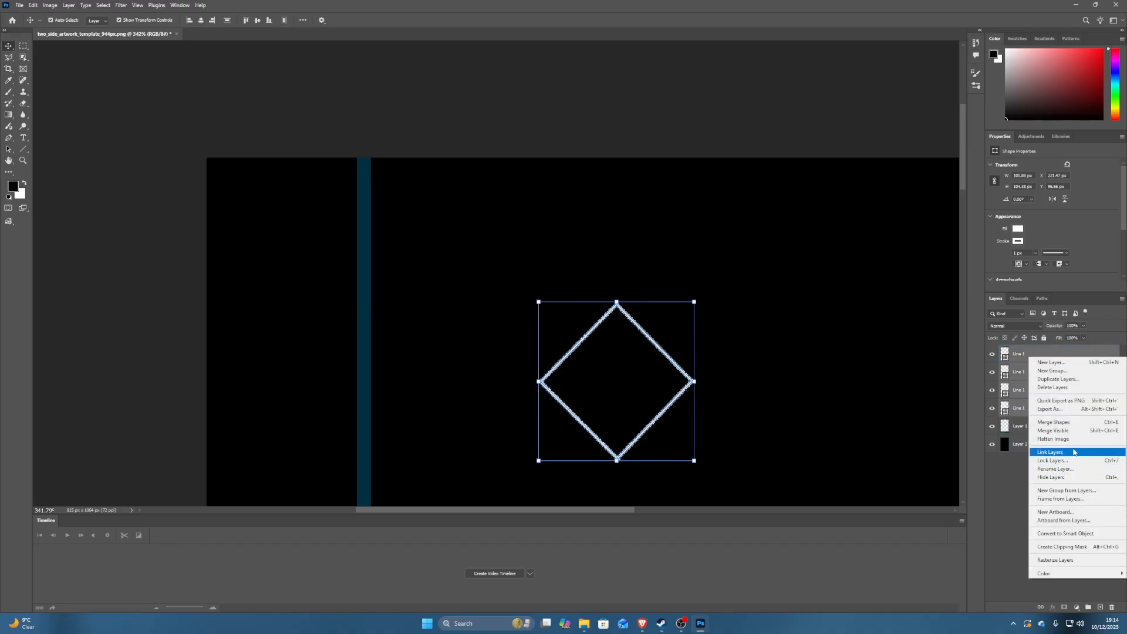
left_click(1069, 422)
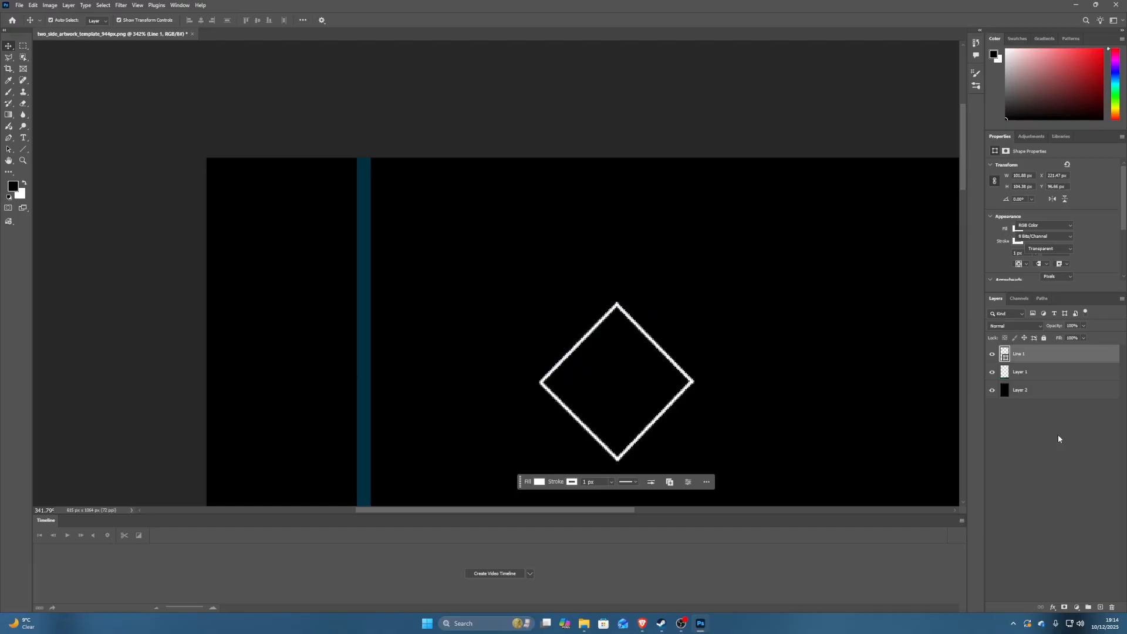
left_click(1058, 439)
Move the diamond to the top of the left section and scale it down to about 93 px tall.
mouse_move(667, 410)
left_mouse_down()
mouse_move(372, 251)
mouse_move(322, 261)
mouse_move(329, 267)
left_mouse_up()
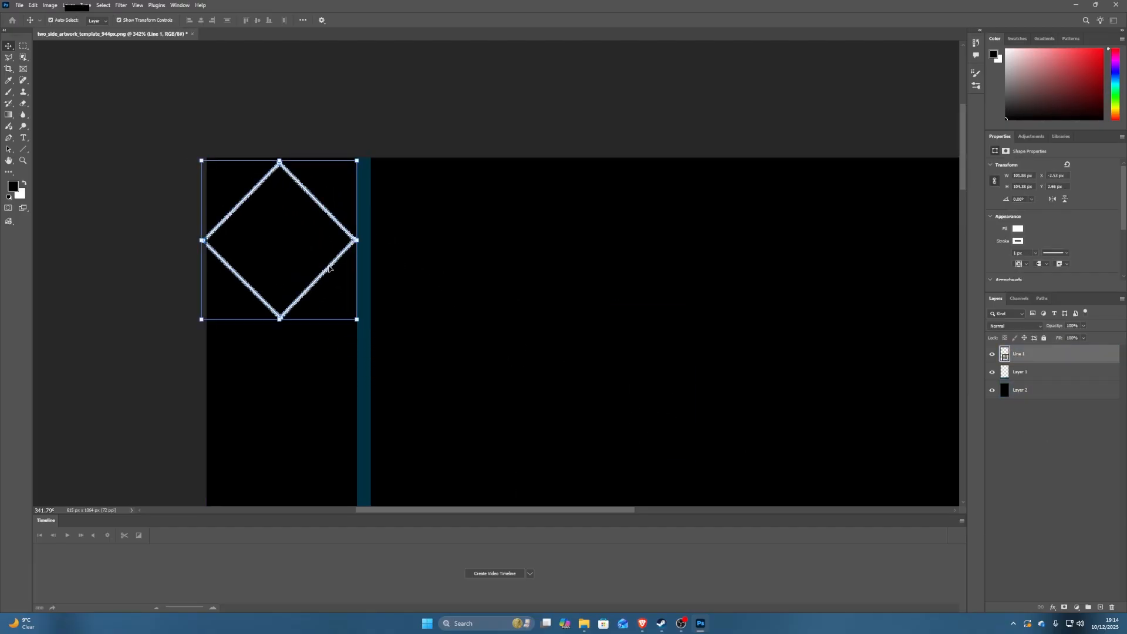
key("ctrl+t")
left_click_drag(280, 319, 281, 303)
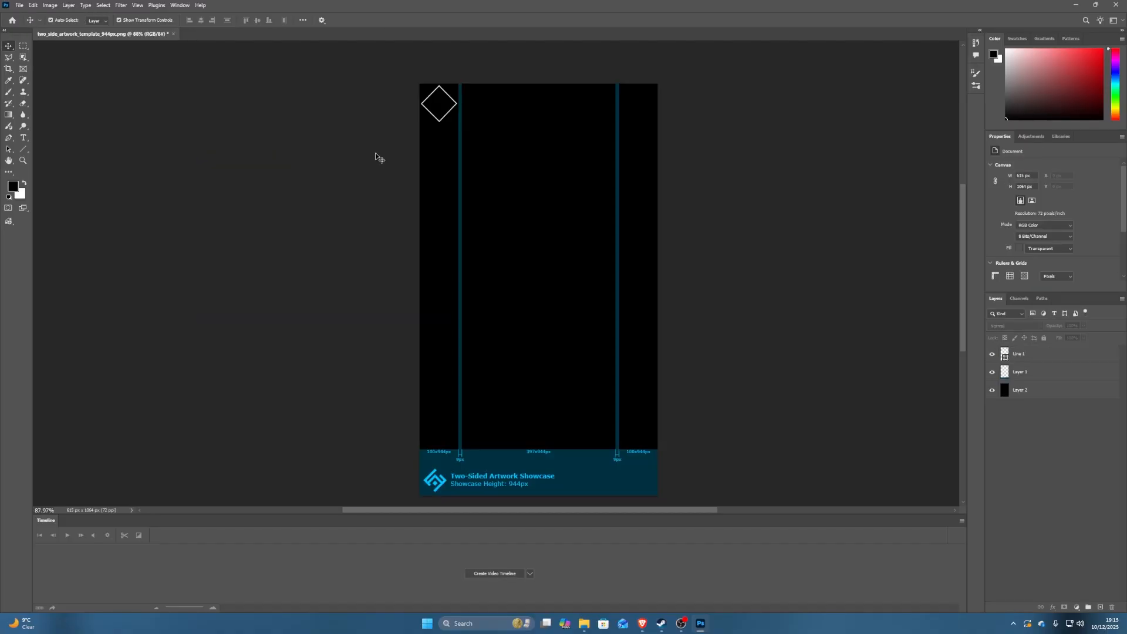
Duplicate the diamond layer and place the copy at the bottom of the left section.
left_click(440, 121)
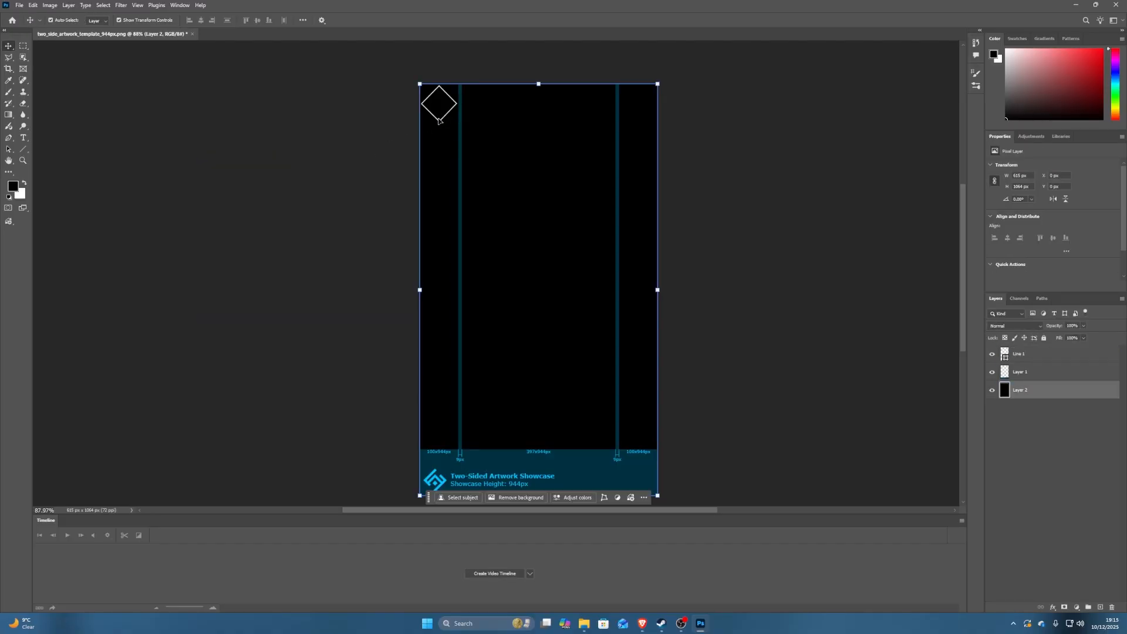
left_click(845, 205)
left_click(1033, 354)
key("ctrl+c")
key("ctrl+v")
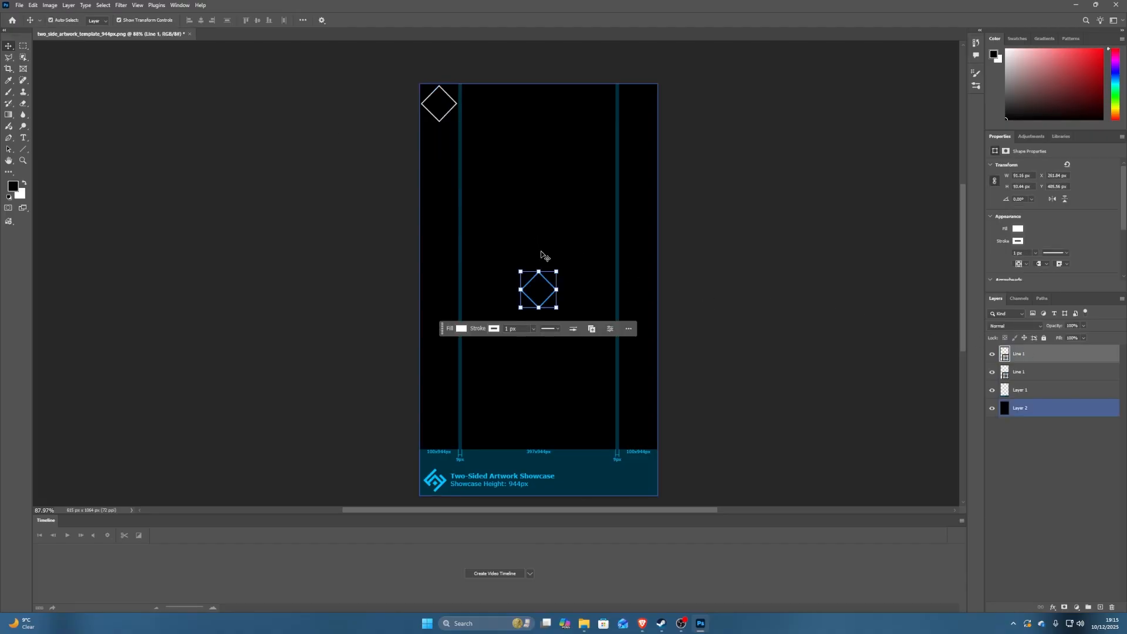
left_click(542, 293)
key("ctrl+t")
left_click_drag(536, 305, 437, 444)
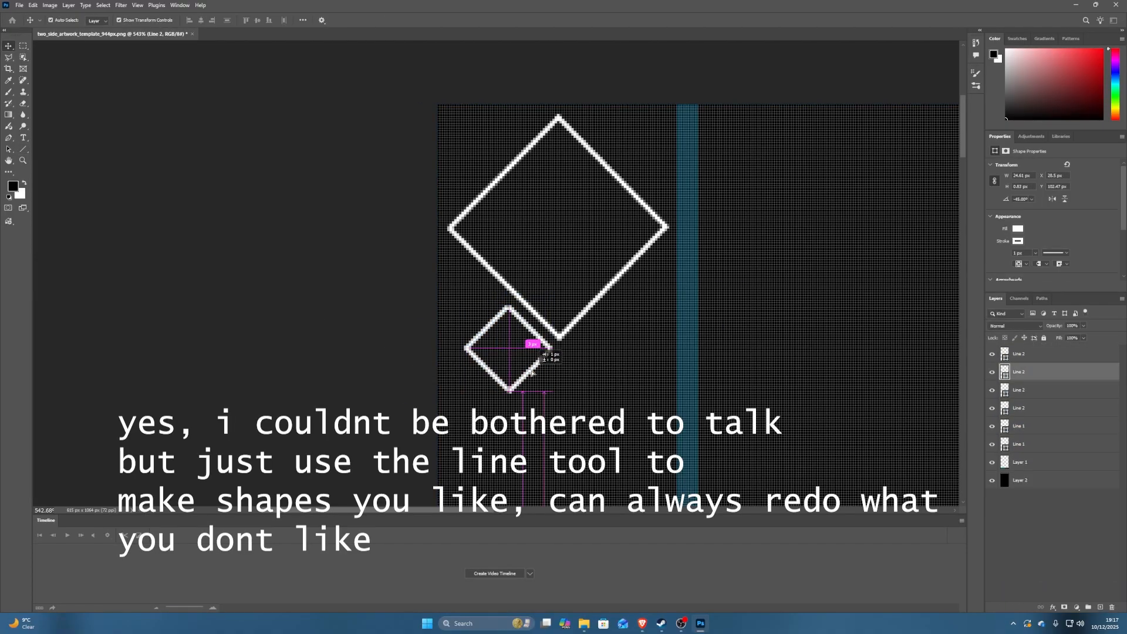
Build out the left section's border between the two diamonds with small diamonds, double-lined V points and vertical side lines.
left_click_drag(375, 340, 649, 340)
left_click_drag(344, 322, 534, 322)
left_click(223, 359)
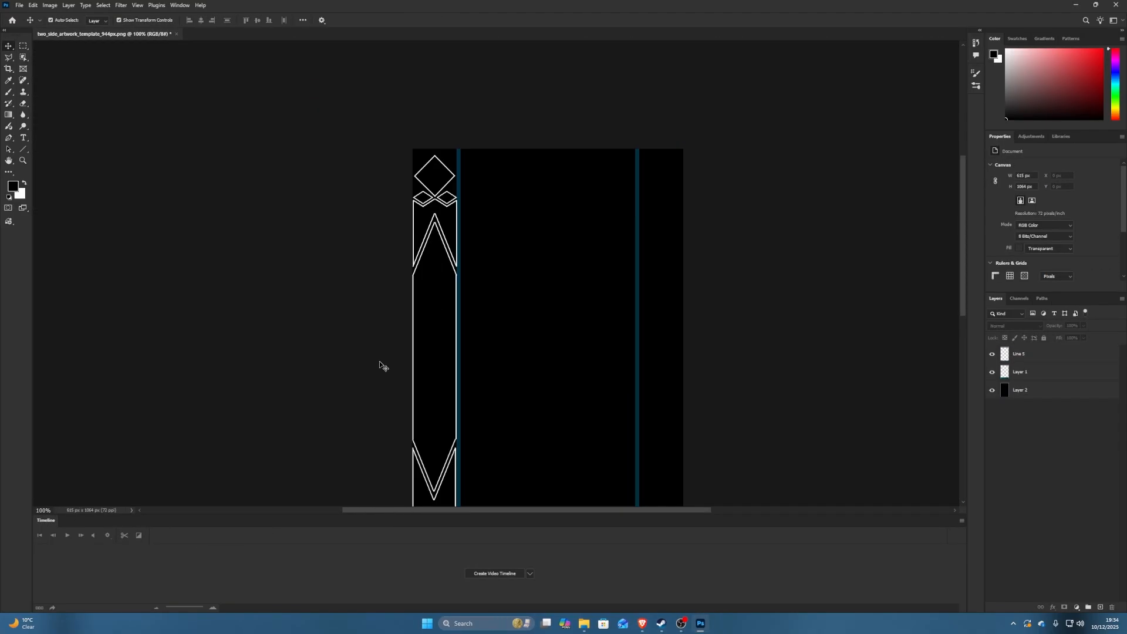
scroll(382, 363, "down", 1)
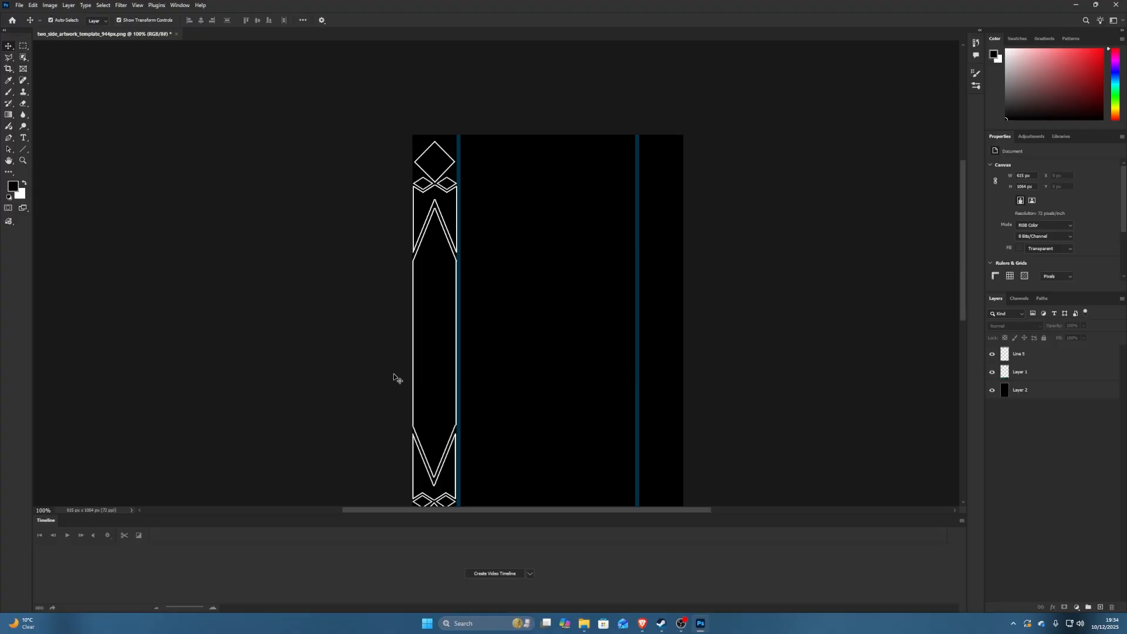
mouse_move(963, 290)
left_mouse_down()
mouse_move(969, 319)
mouse_move(967, 307)
left_mouse_up()
left_click(647, 295)
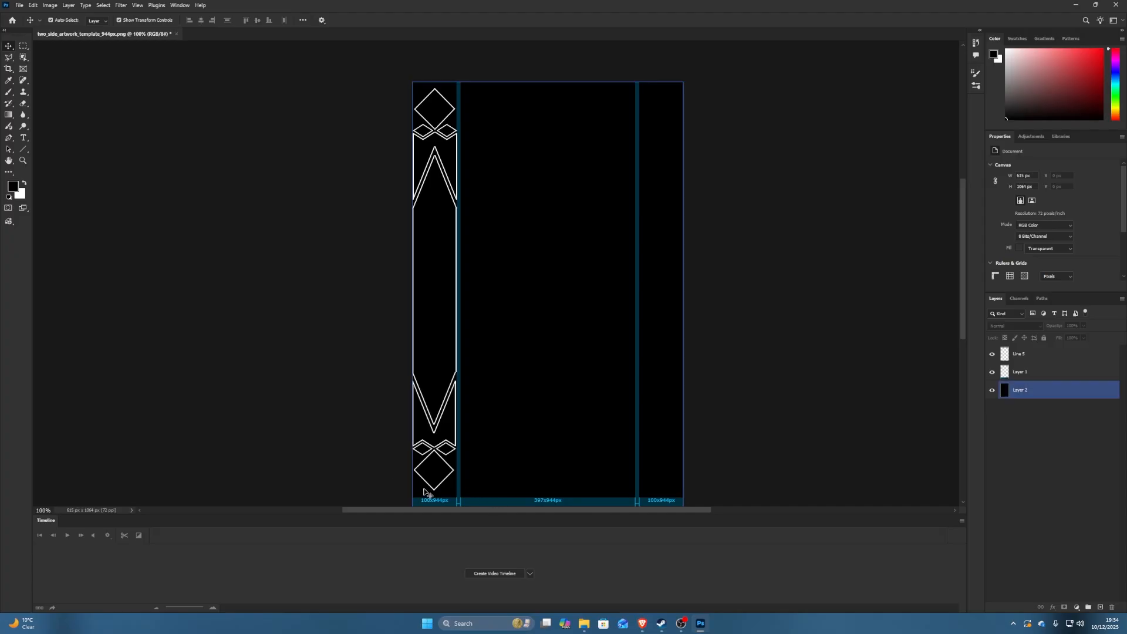
left_click(753, 426)
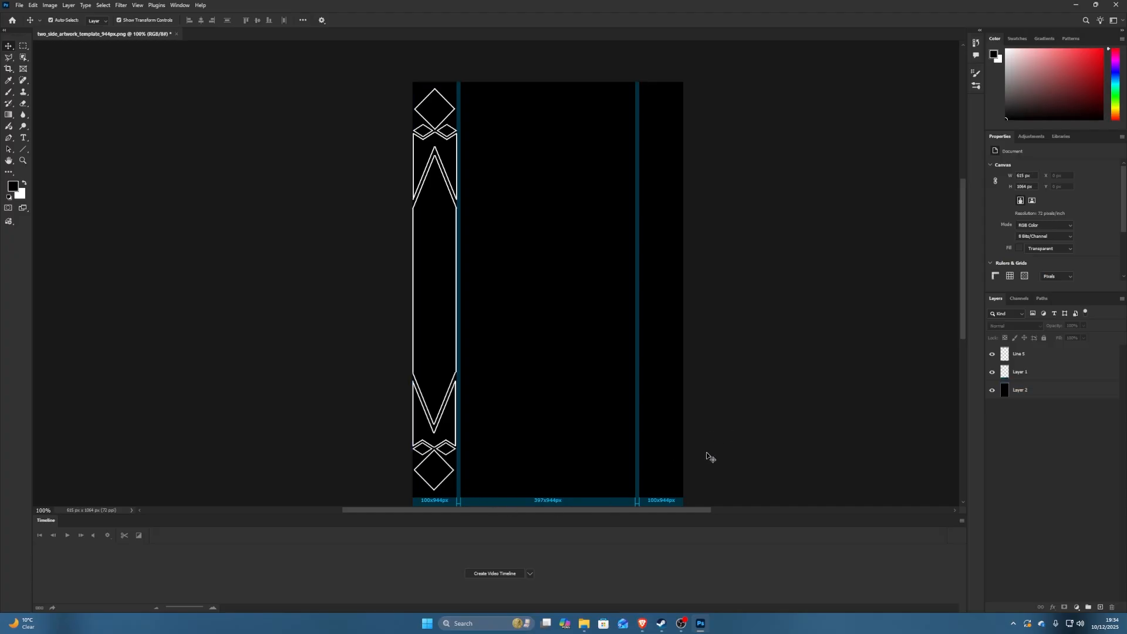
left_click(604, 463)
left_click(812, 483)
left_click(587, 317)
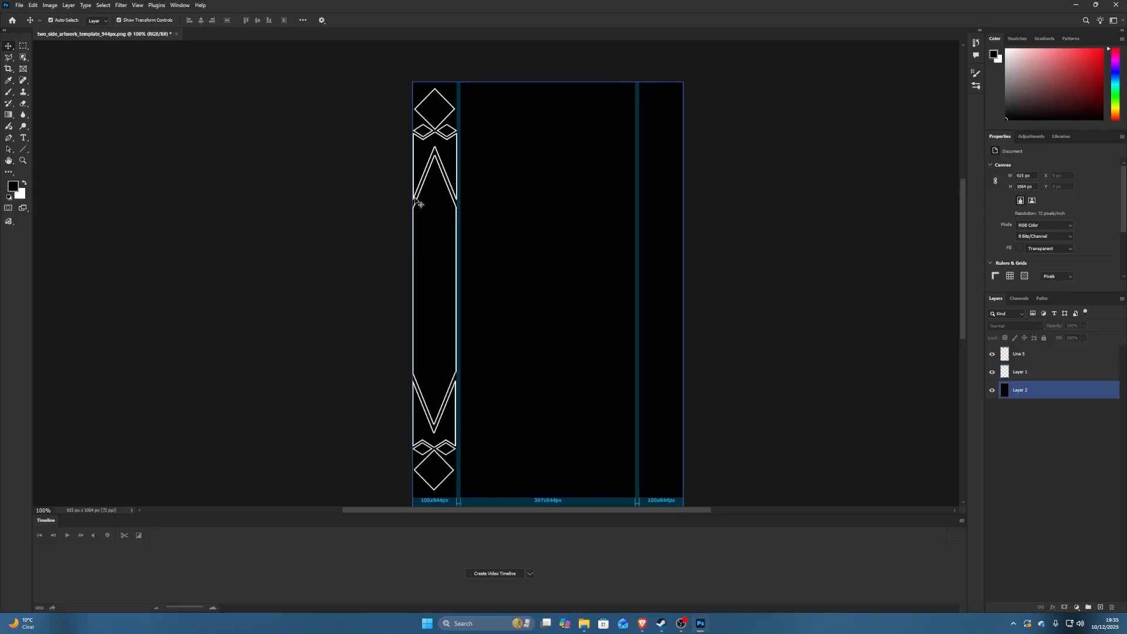
Duplicate the finished left border layer and align the copy within the narrow right section.
left_click(1030, 355)
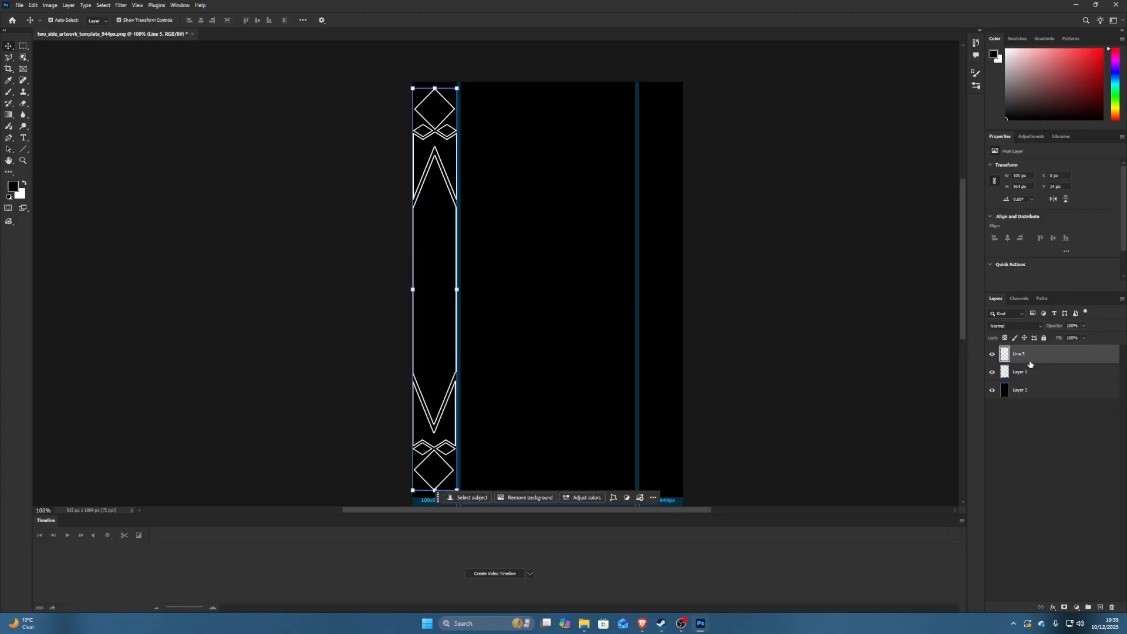
key("ctrl+c")
key("ctrl+v")
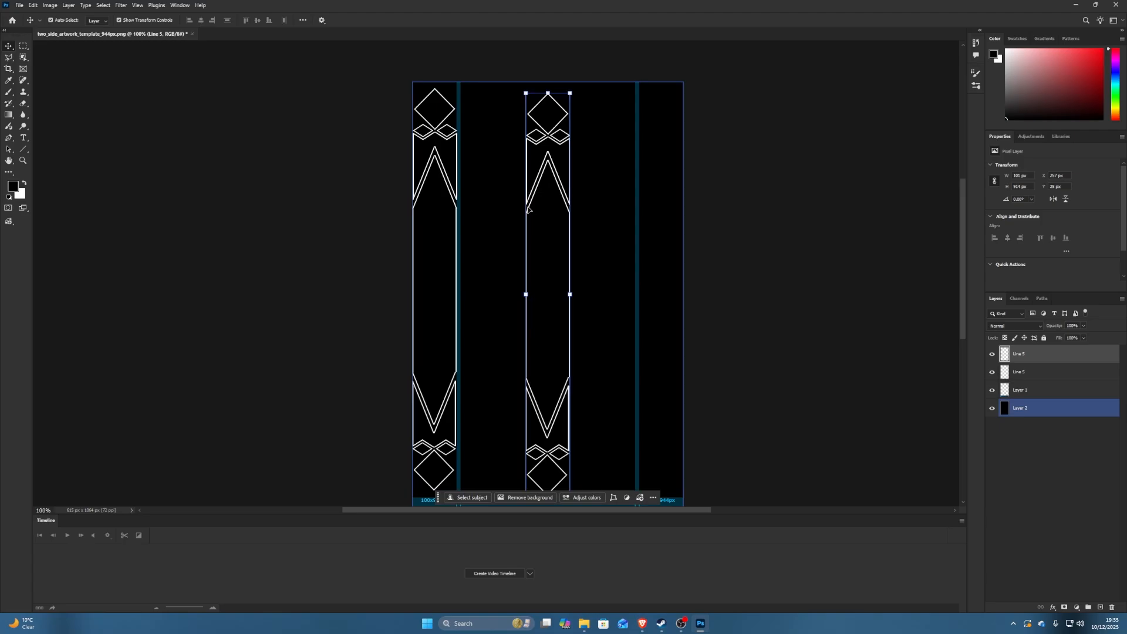
left_click(528, 208)
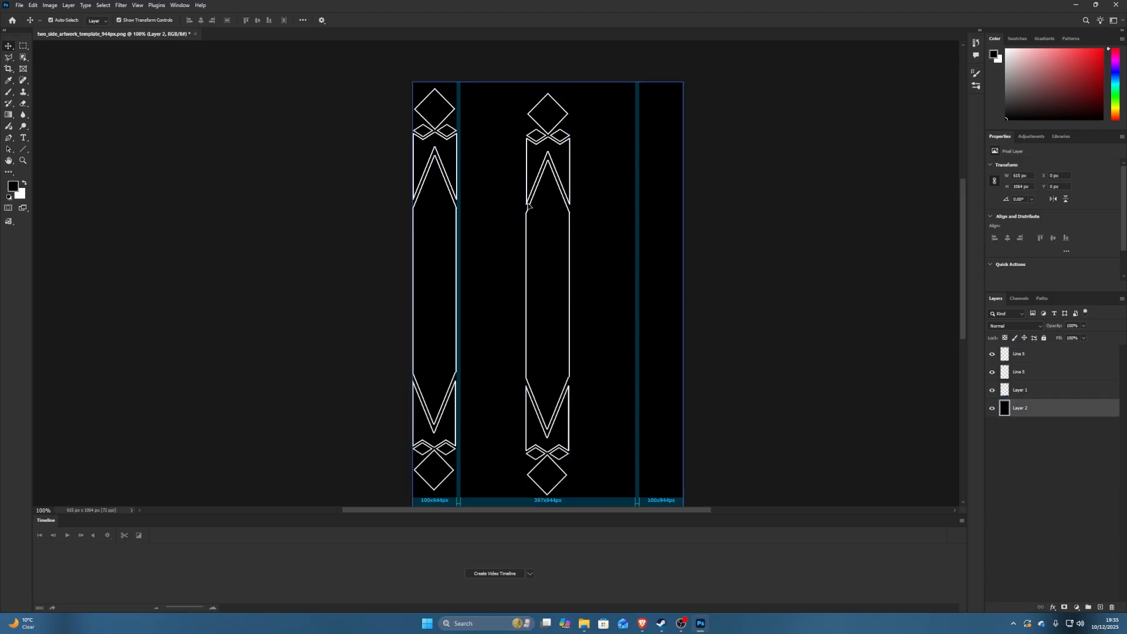
left_click(528, 204)
left_click_drag(528, 203, 639, 197)
left_click(821, 249)
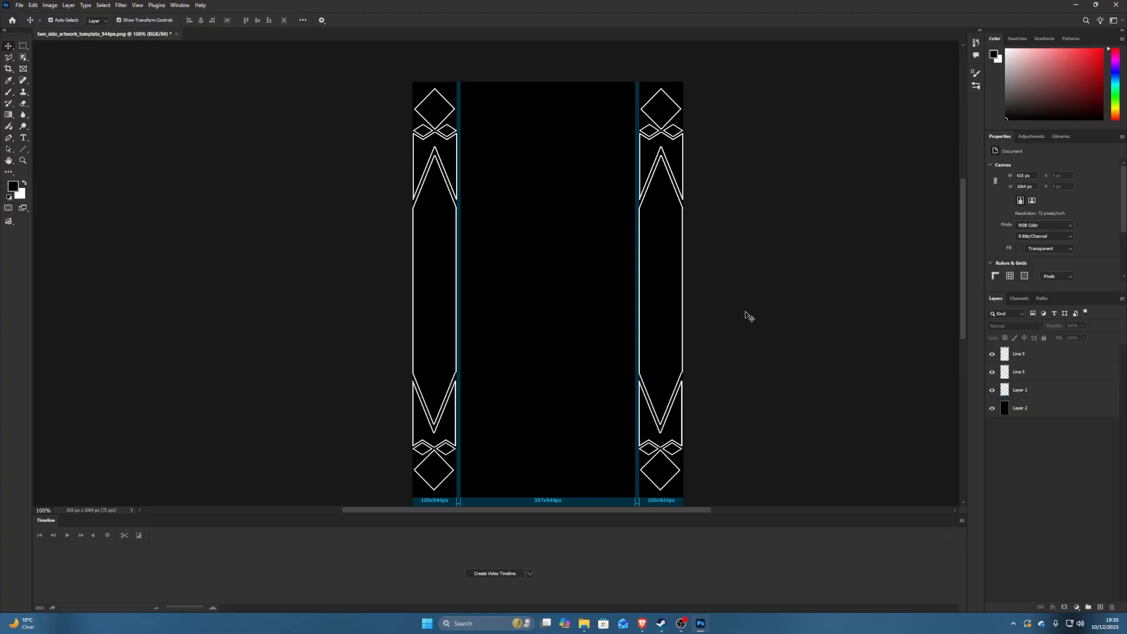
left_click(553, 307)
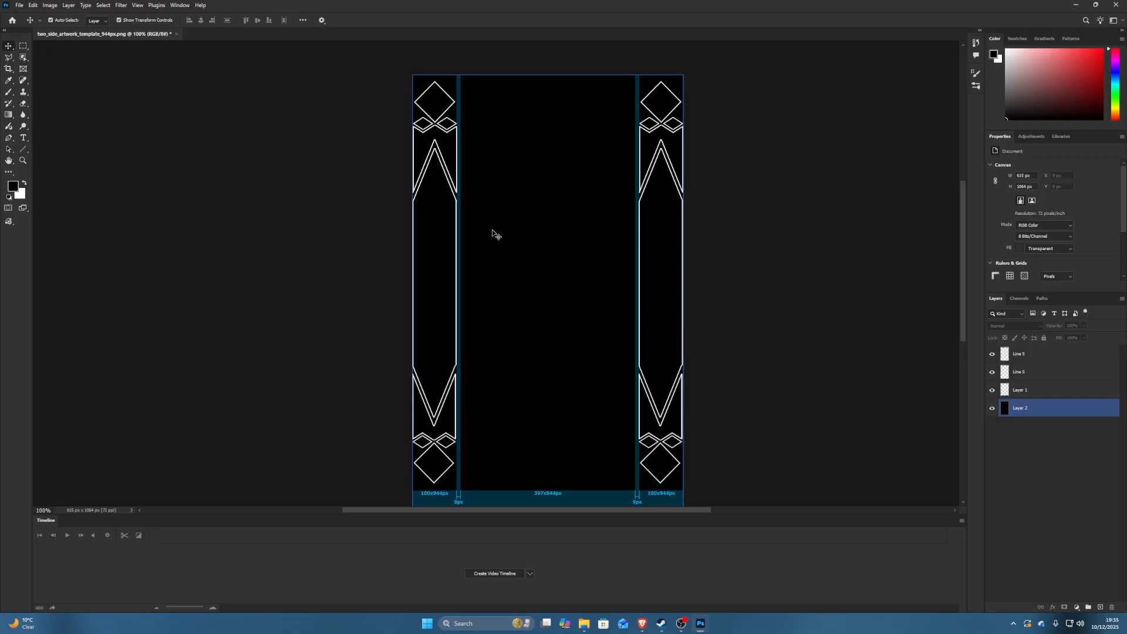
left_click(458, 191)
left_click(456, 198)
left_click(454, 202)
left_click(456, 197)
left_click(442, 172)
left_click(458, 188)
left_click(462, 197)
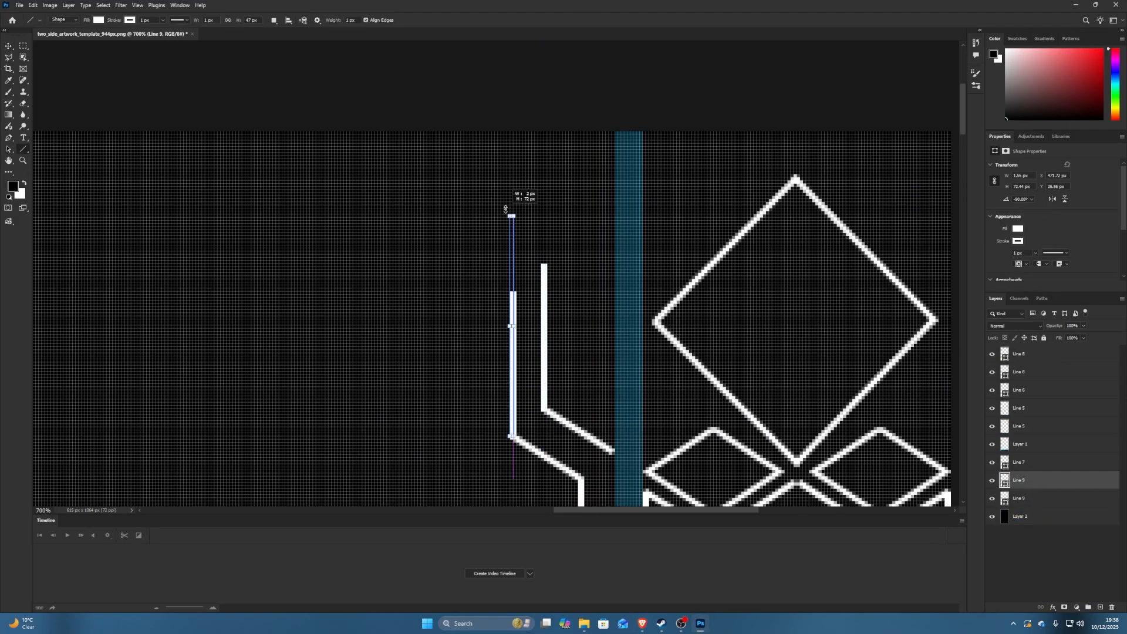
Complete the centre section's border with stepped vertical lines, angled corners and double horizontal lines joining both sides.
scroll(395, 256, "down", 5)
scroll(430, 284, "up", 6)
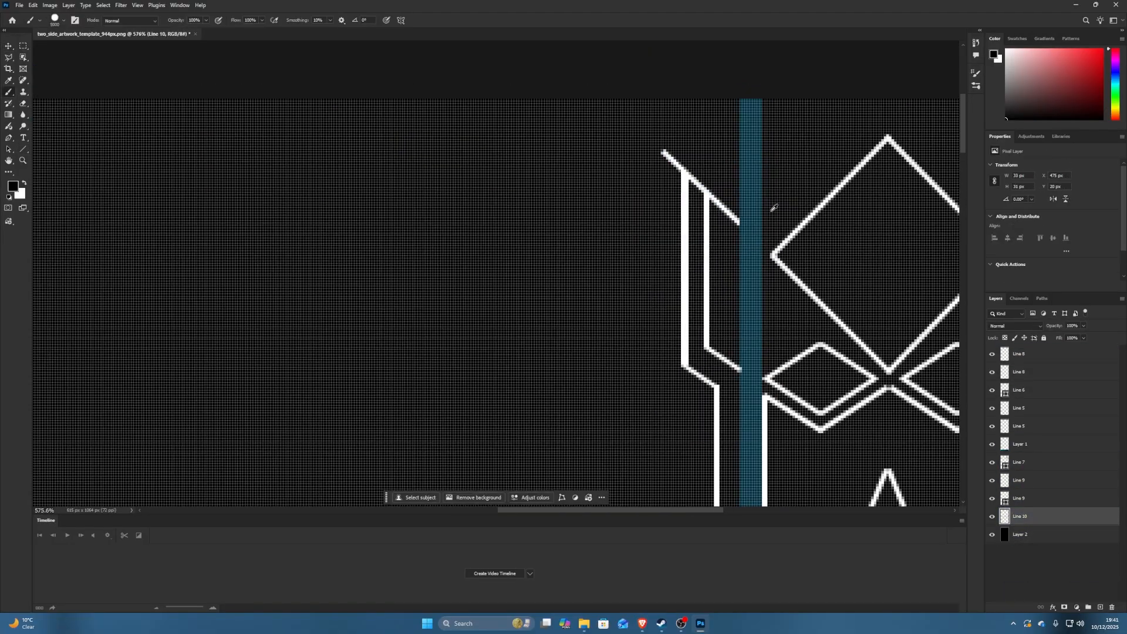
scroll(773, 209, "down", 3)
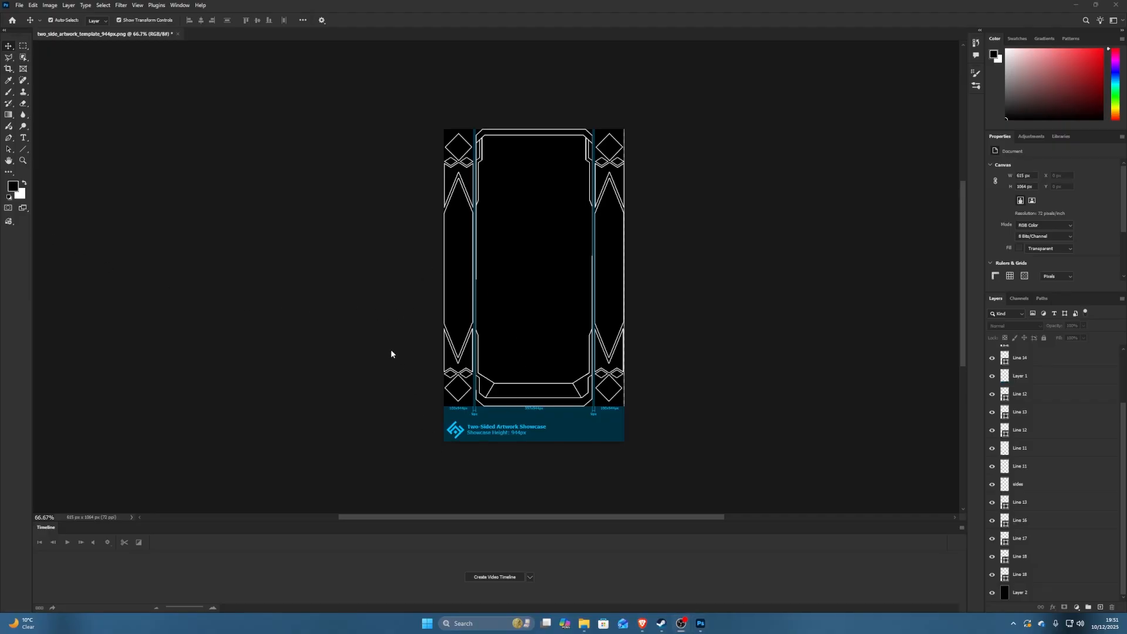
Inspect the finished border across the whole canvas, including the lower corners of the side and centre sections.
scroll(461, 418, "up", 3)
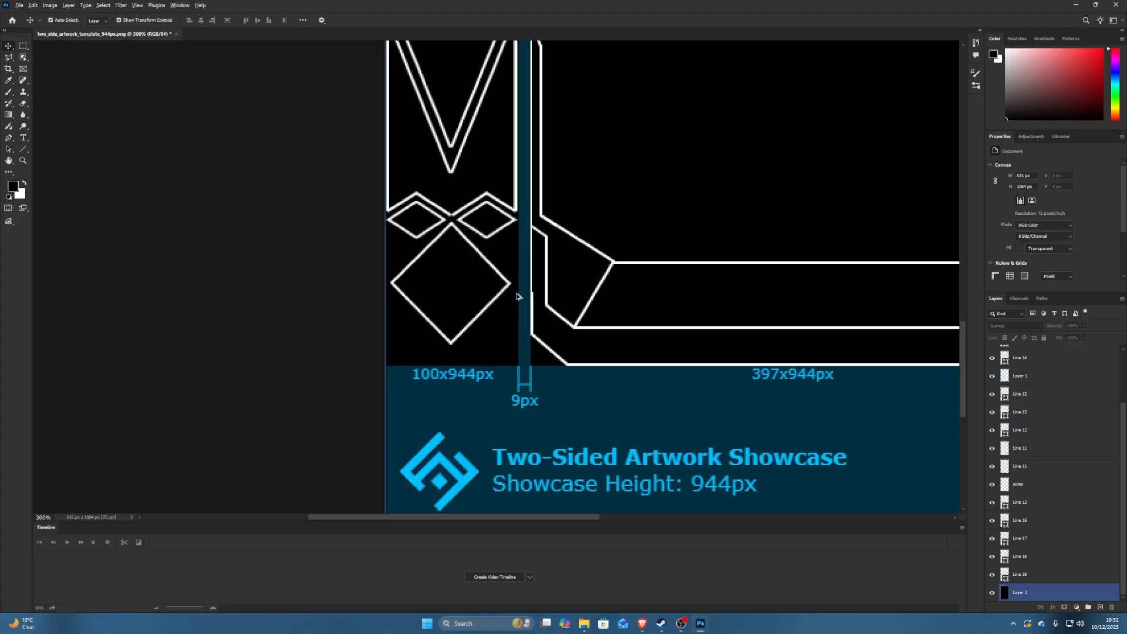
scroll(519, 297, "down", 1)
scroll(519, 297, "down", 3)
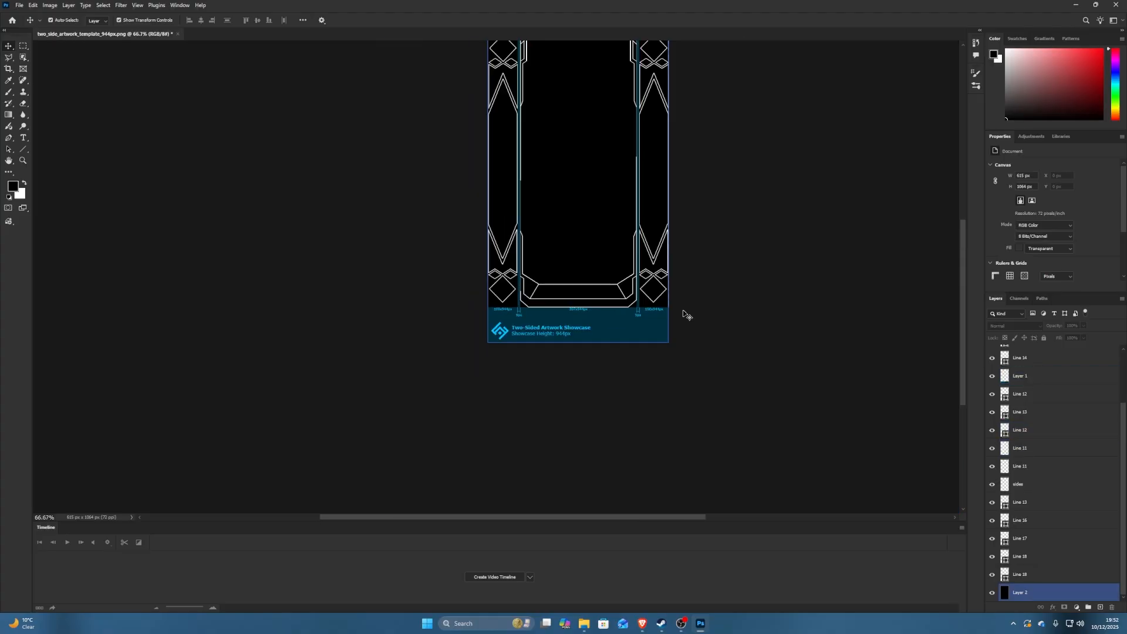
left_click_drag(963, 355, 966, 322)
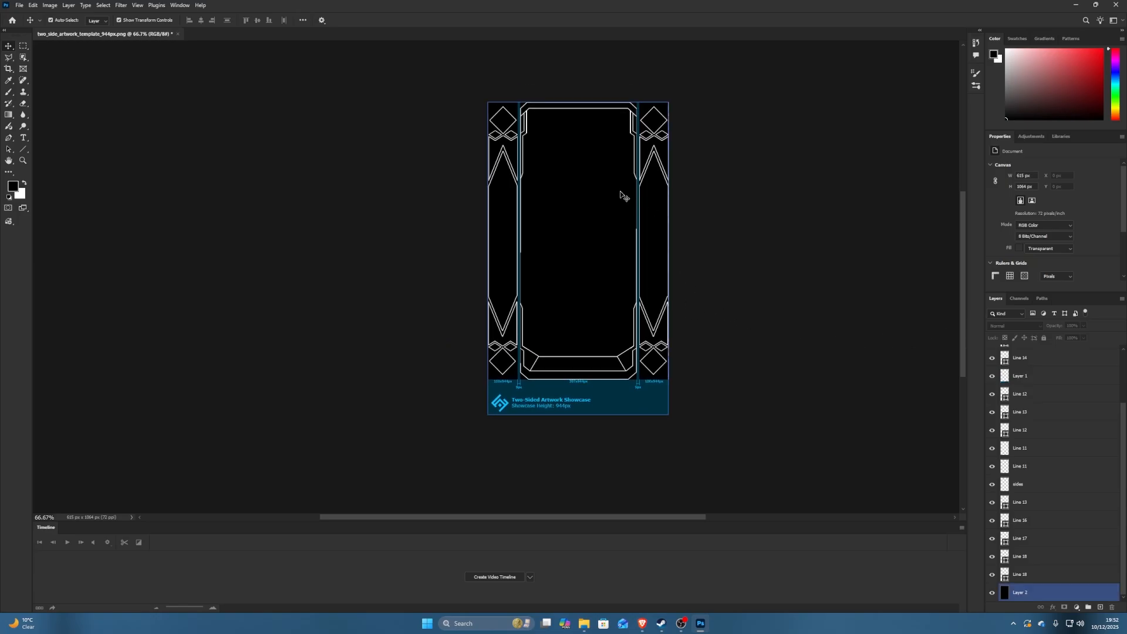
scroll(542, 274, "up", 1)
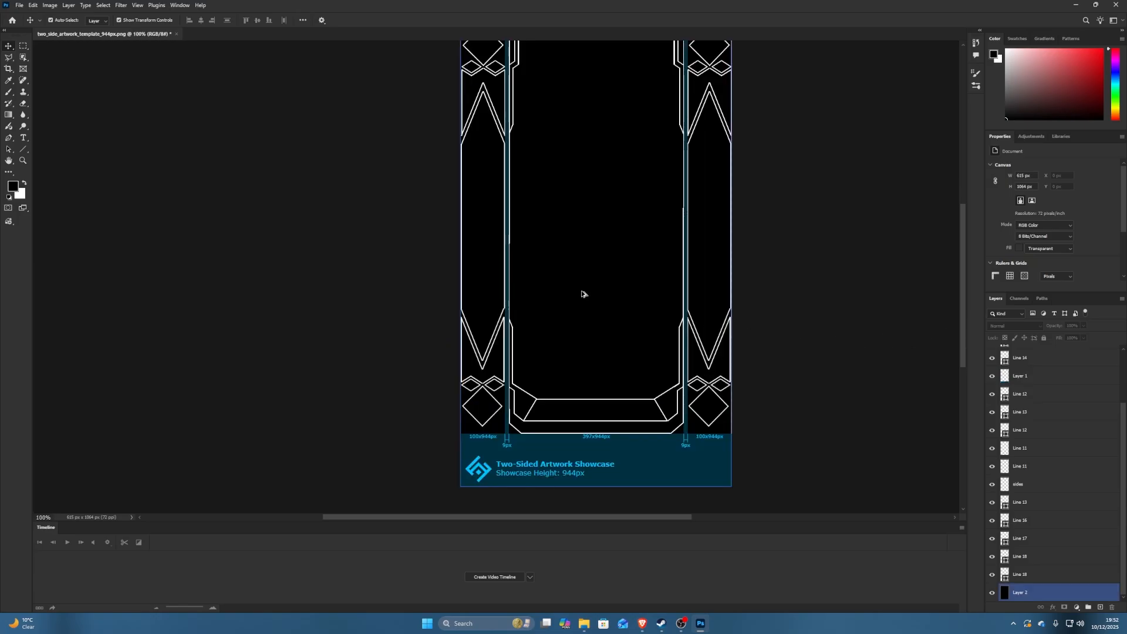
scroll(549, 257, "down", 1)
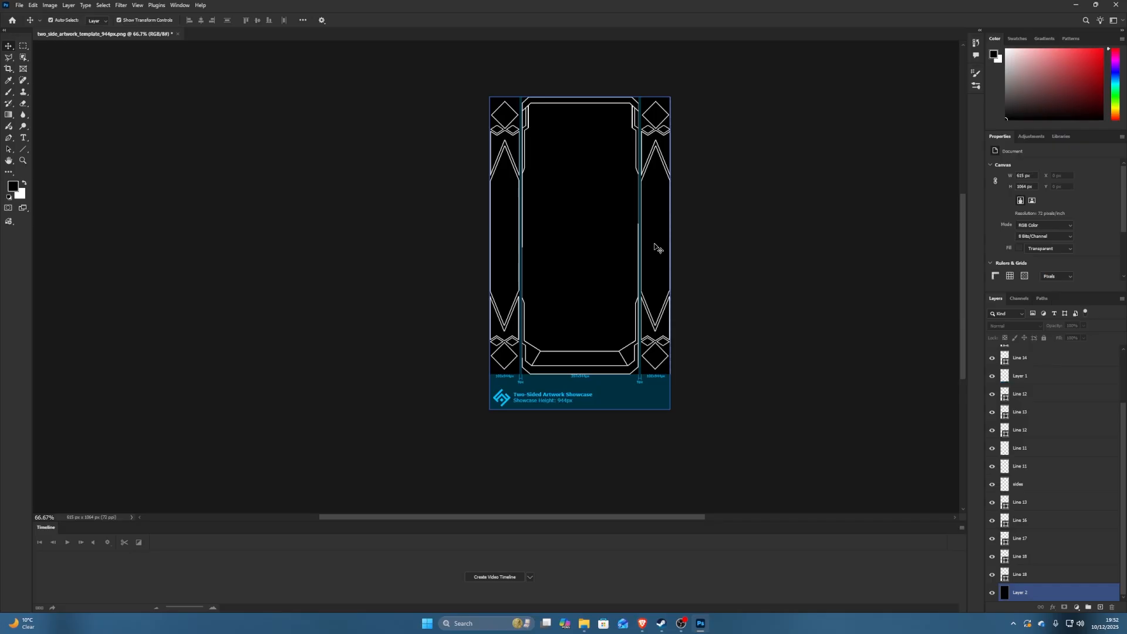
left_click(725, 353)
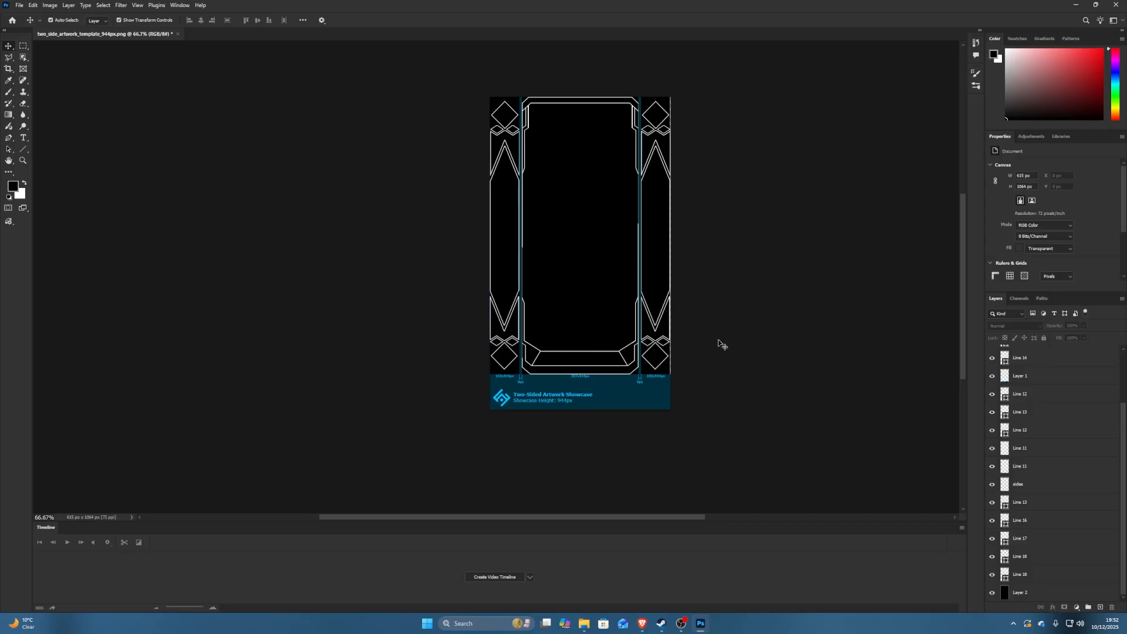
Scale up the black background layer proportionally so it extends past the canvas edges.
left_click(600, 296)
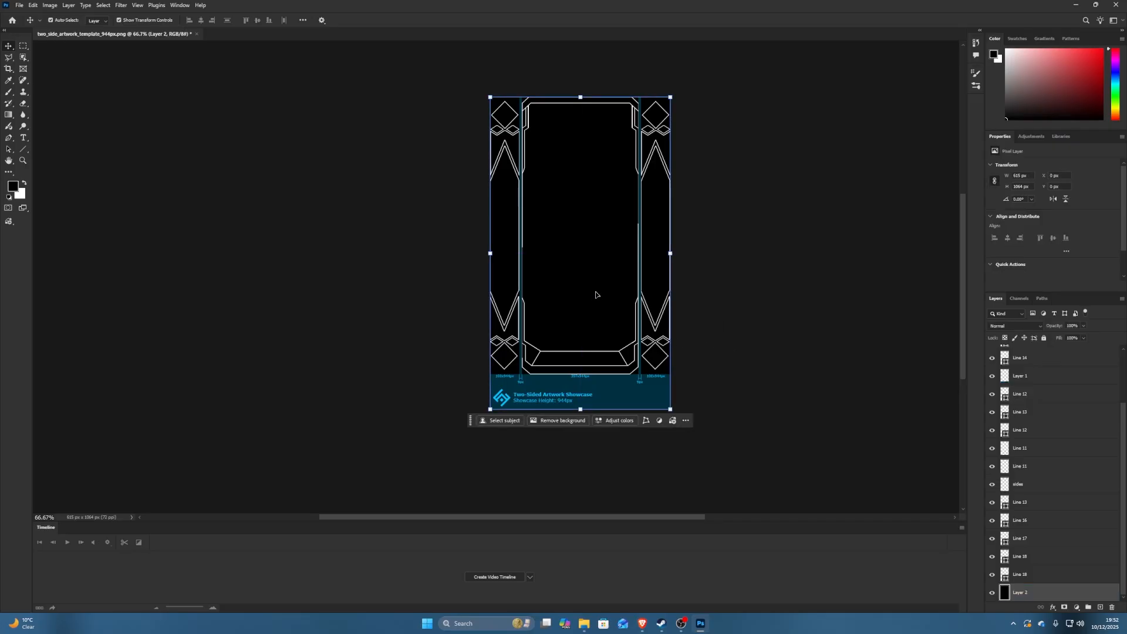
key("ctrl+t")
left_click_drag(491, 95, 474, 71)
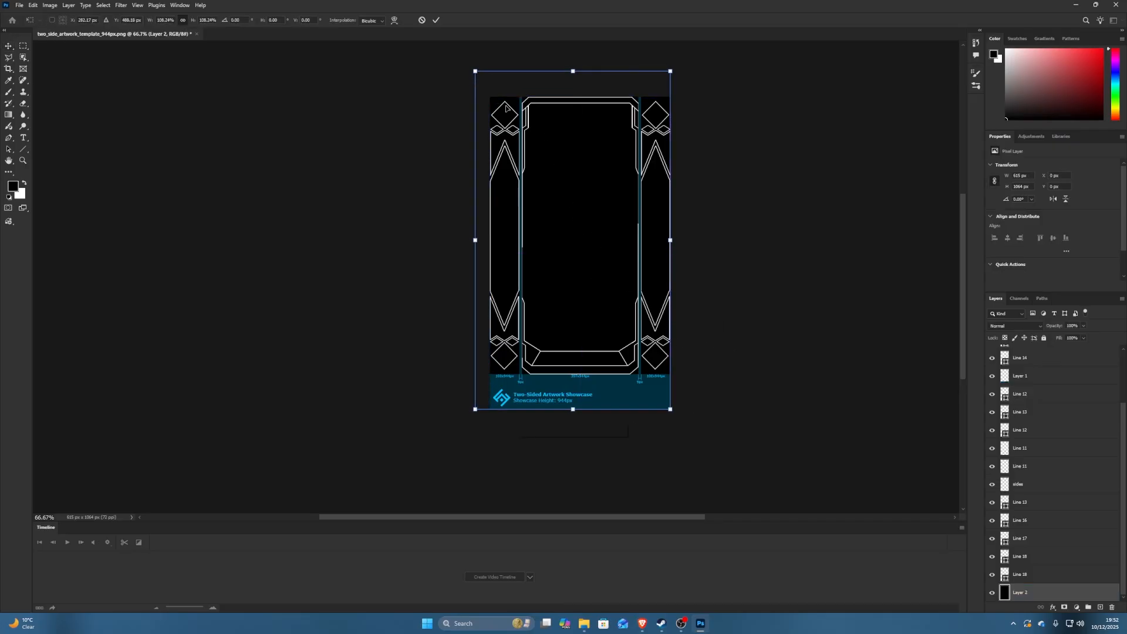
left_click_drag(669, 411, 751, 438)
left_click_drag(790, 338, 791, 334)
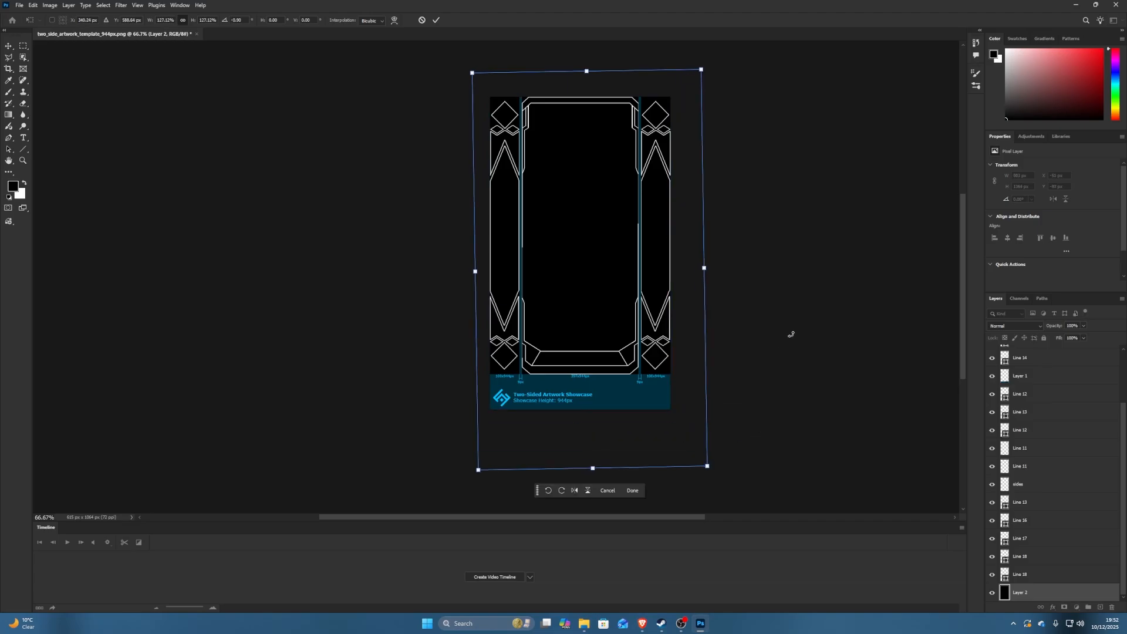
left_click(787, 335)
left_click(790, 340)
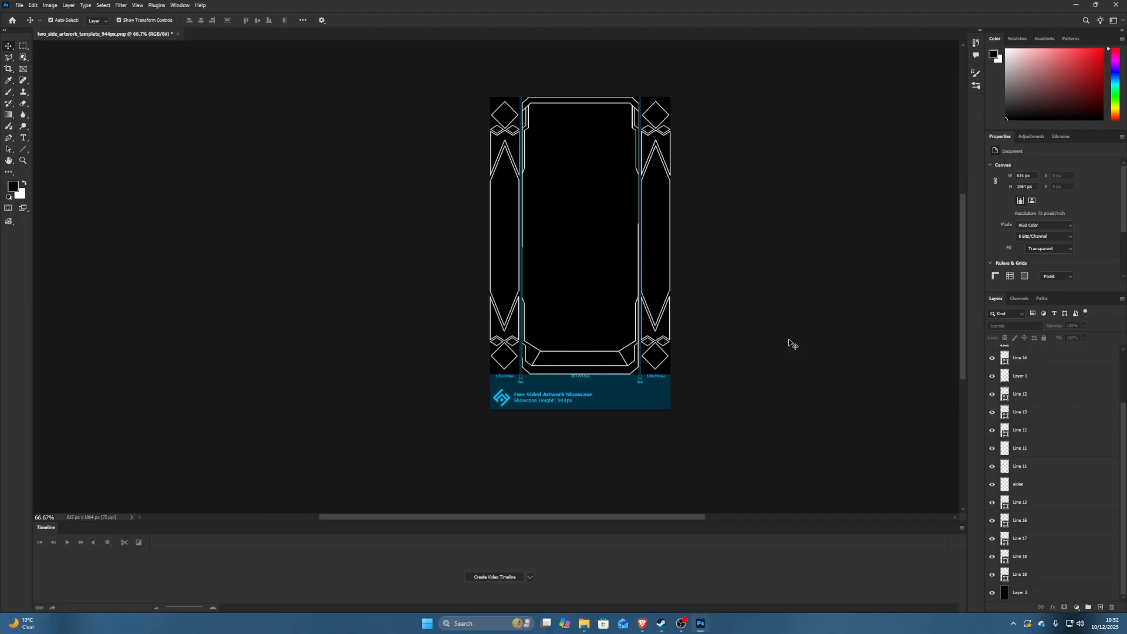
key("u")
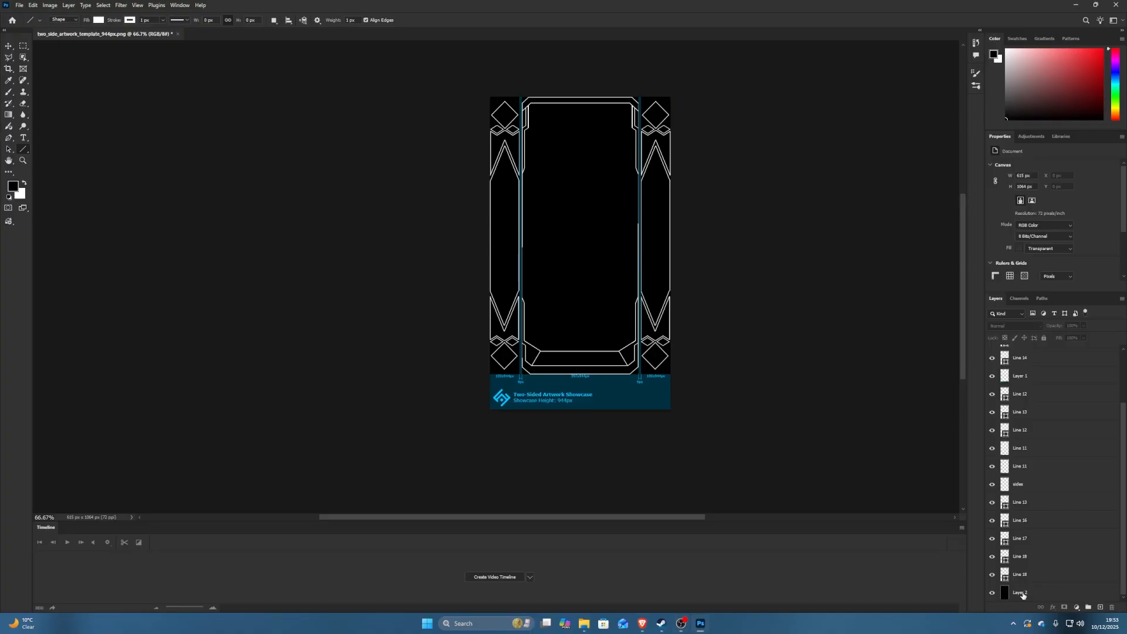
left_click(1022, 594)
key("Delete")
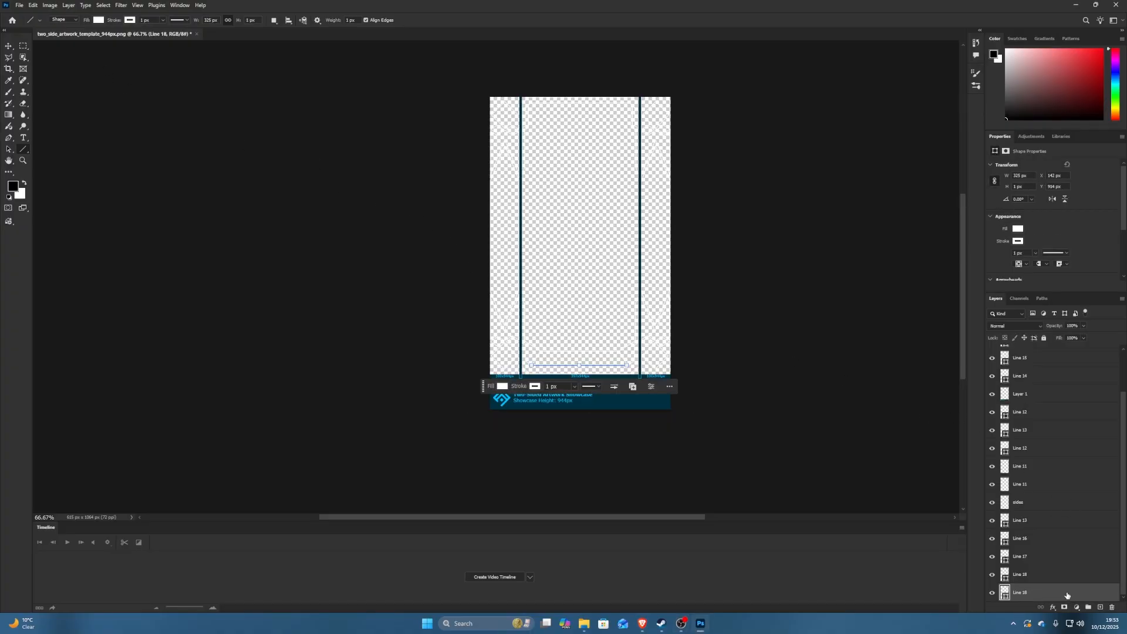
key("ctrl+z")
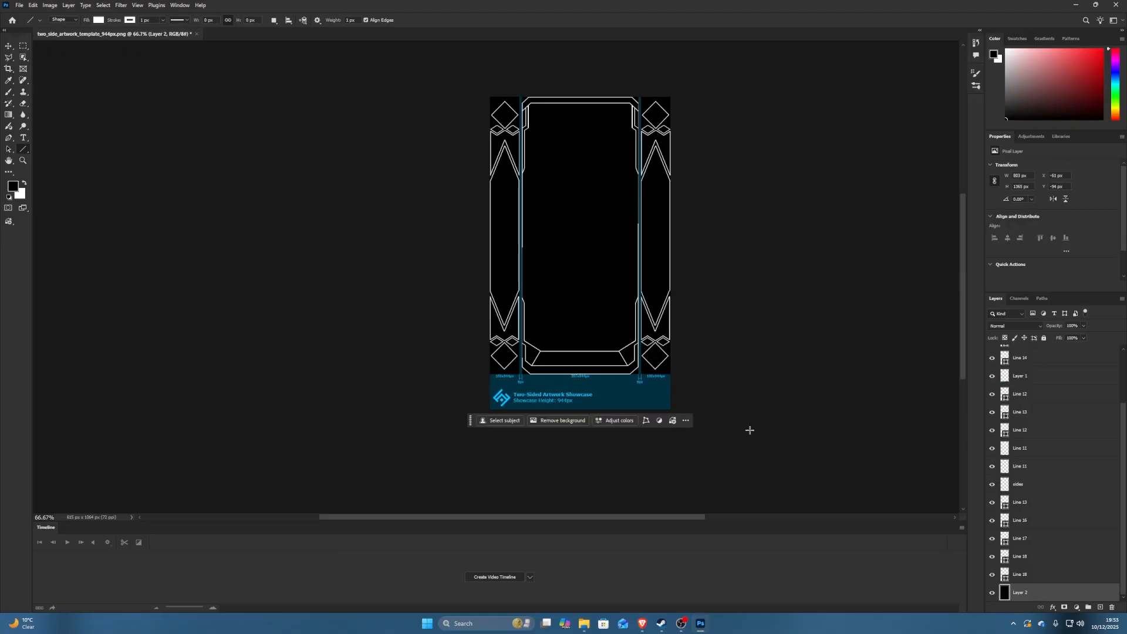
Hide the black background layer, Layer 2, so the border lines sit on transparency.
key("v")
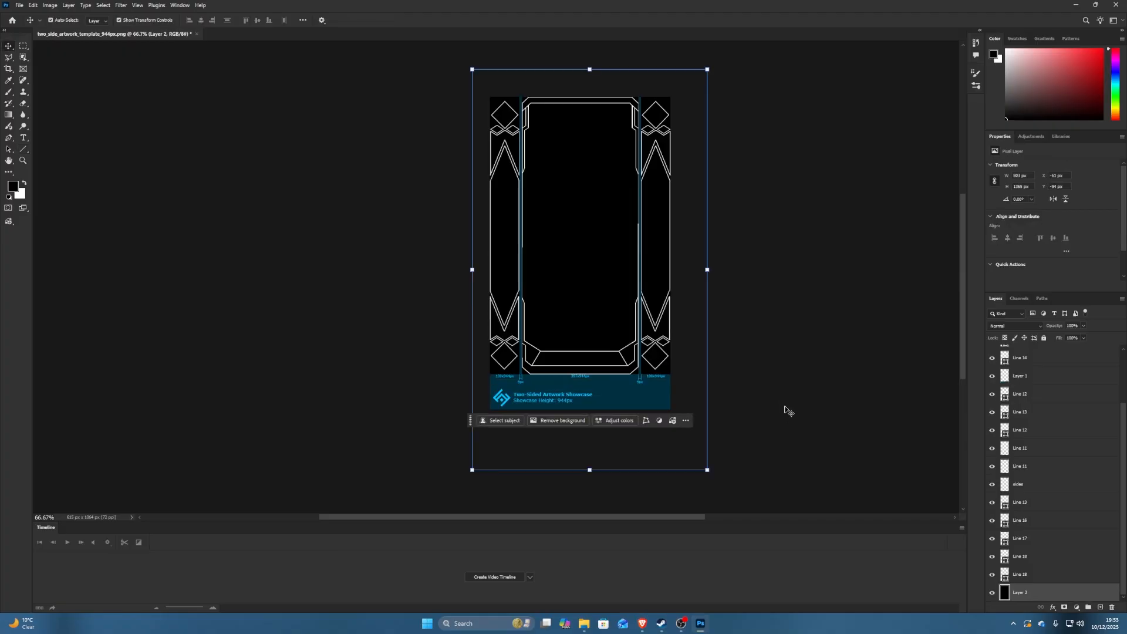
left_click(788, 411)
left_click(1043, 593)
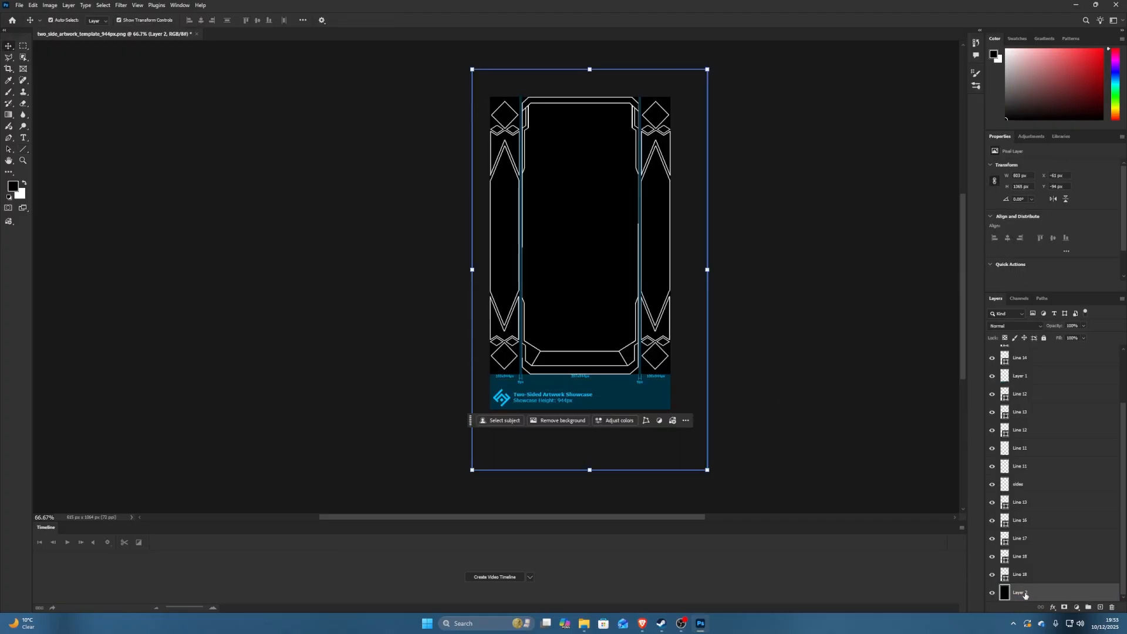
left_click(992, 593)
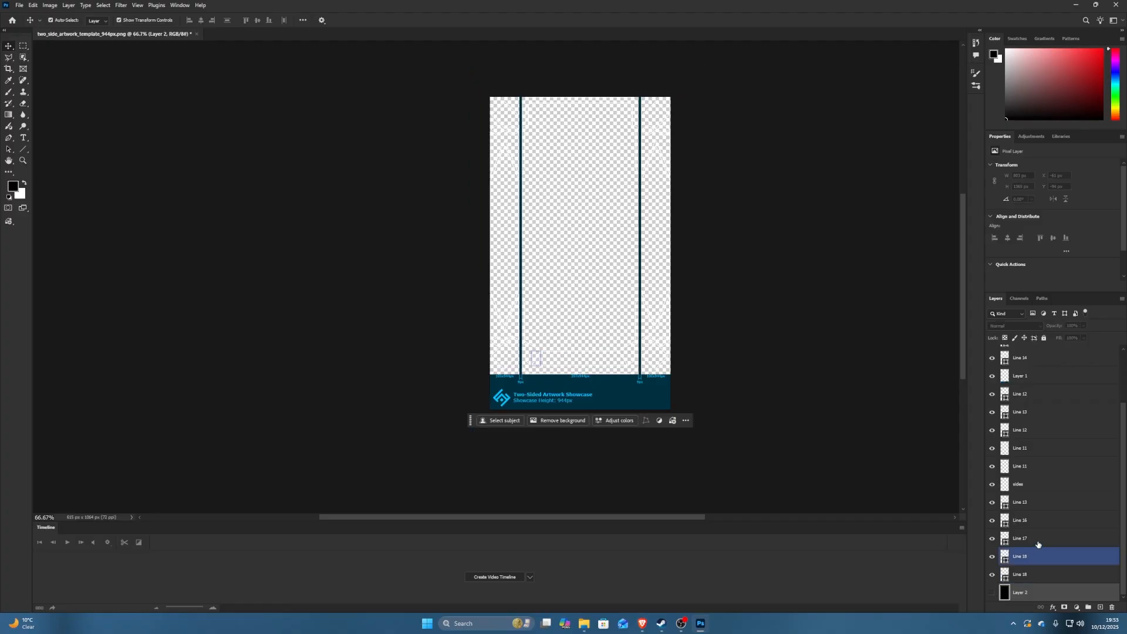
Hide Layer 1, which holds the blue showcase template guides and caption, leaving only the border layers visible.
mouse_move(1124, 505)
left_mouse_down()
mouse_move(1124, 414)
mouse_move(1125, 505)
left_mouse_up()
left_click(1029, 487)
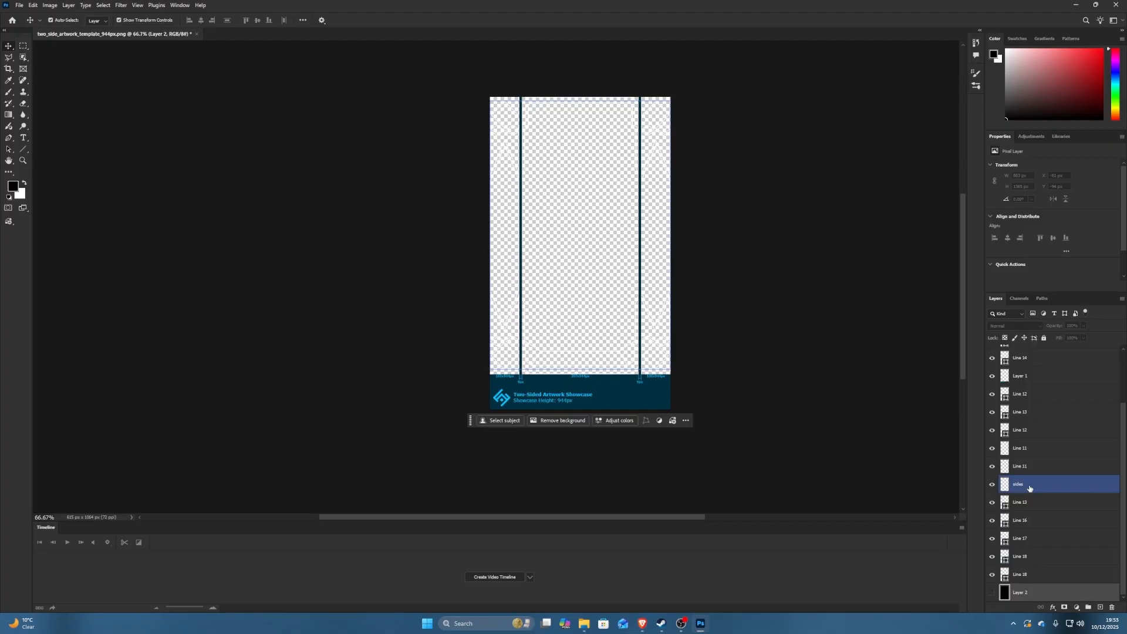
left_click_drag(1124, 475, 1124, 437)
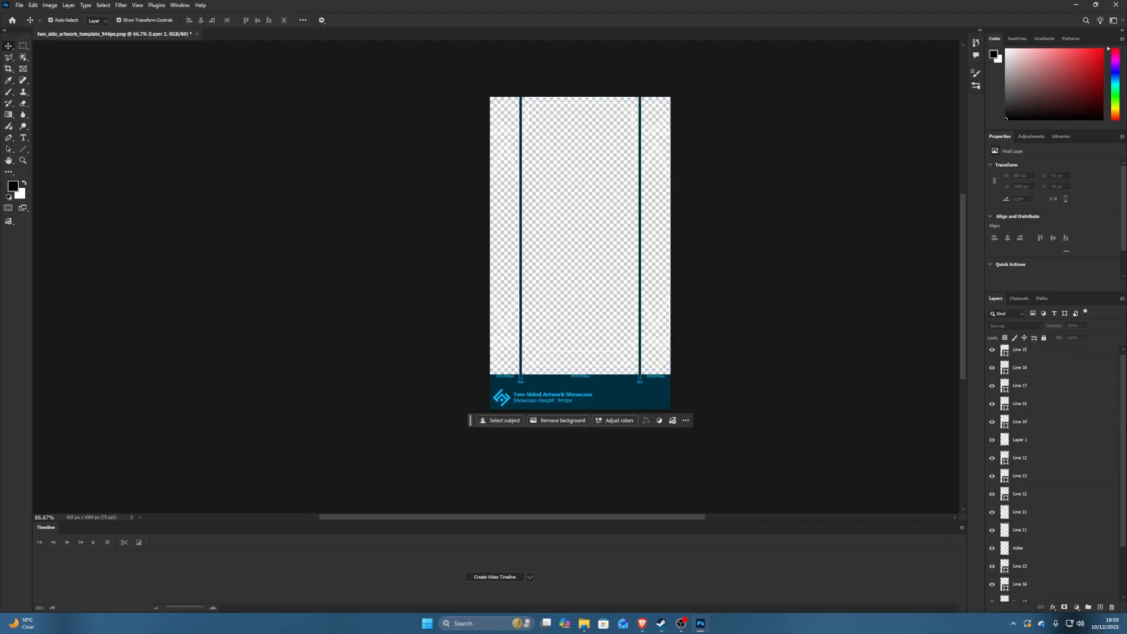
left_click(1028, 429)
left_click(992, 425)
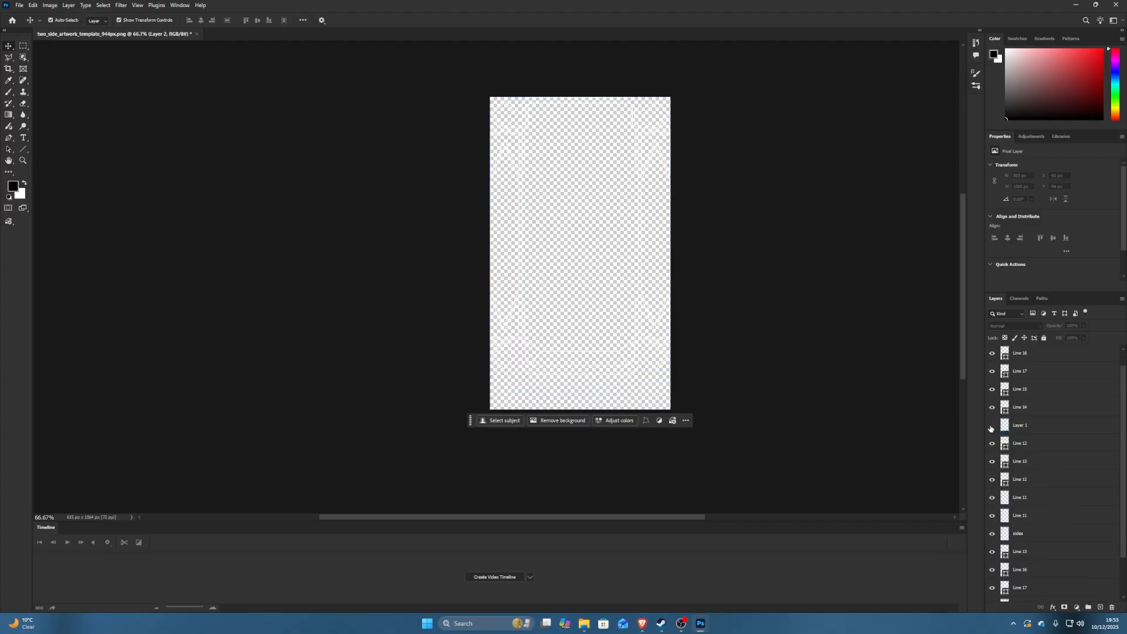
left_click(992, 425)
left_click(992, 425)
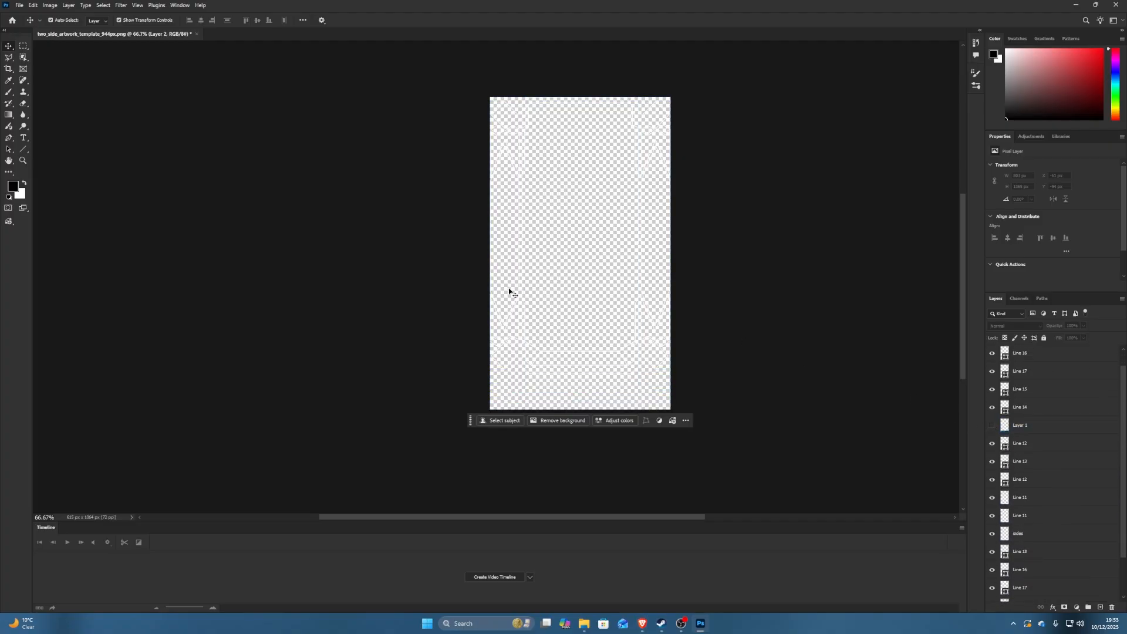
Quick-export the transparent border as a PNG into the Desktop's artworksomethingidk folder, replacing the default file name.
left_click(20, 4)
mouse_move(93, 142)
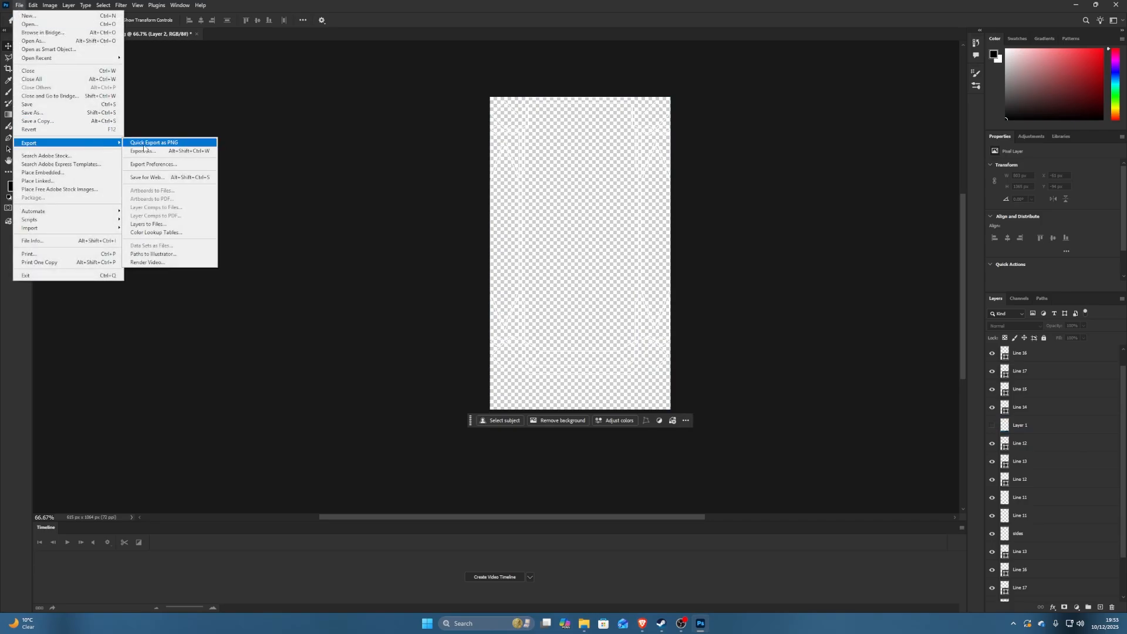
left_click(143, 144)
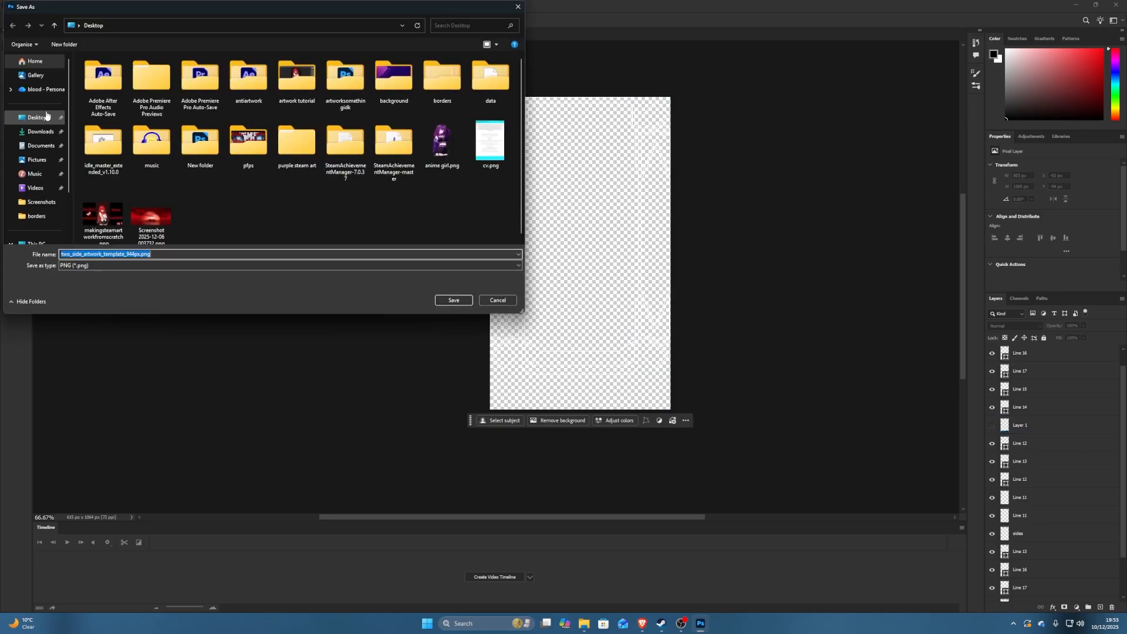
left_click(32, 122)
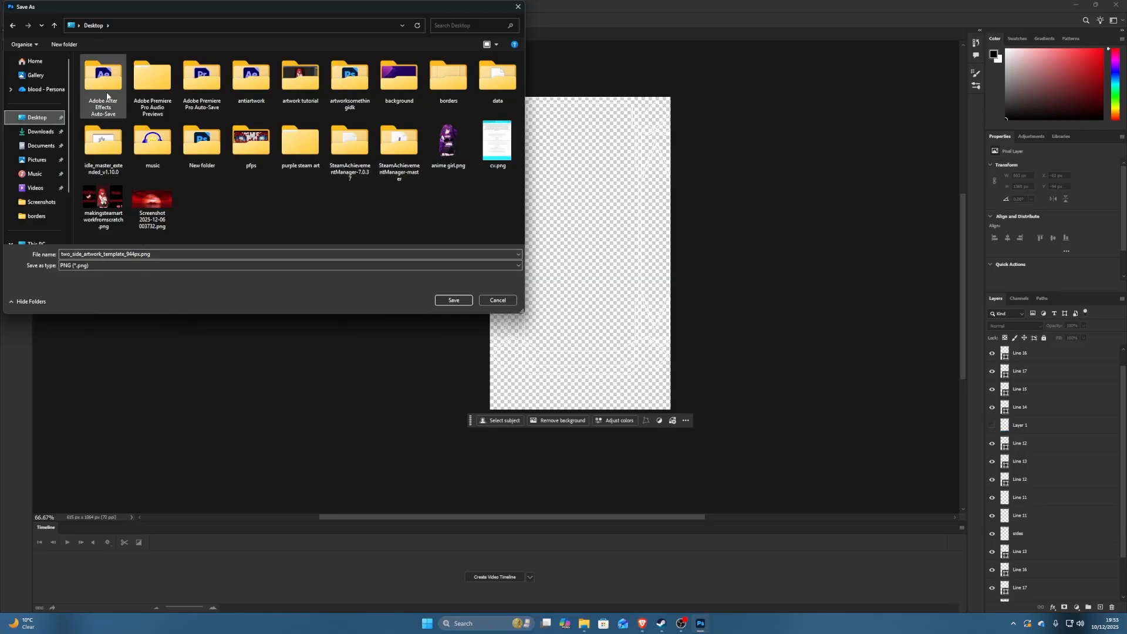
double_click(301, 79)
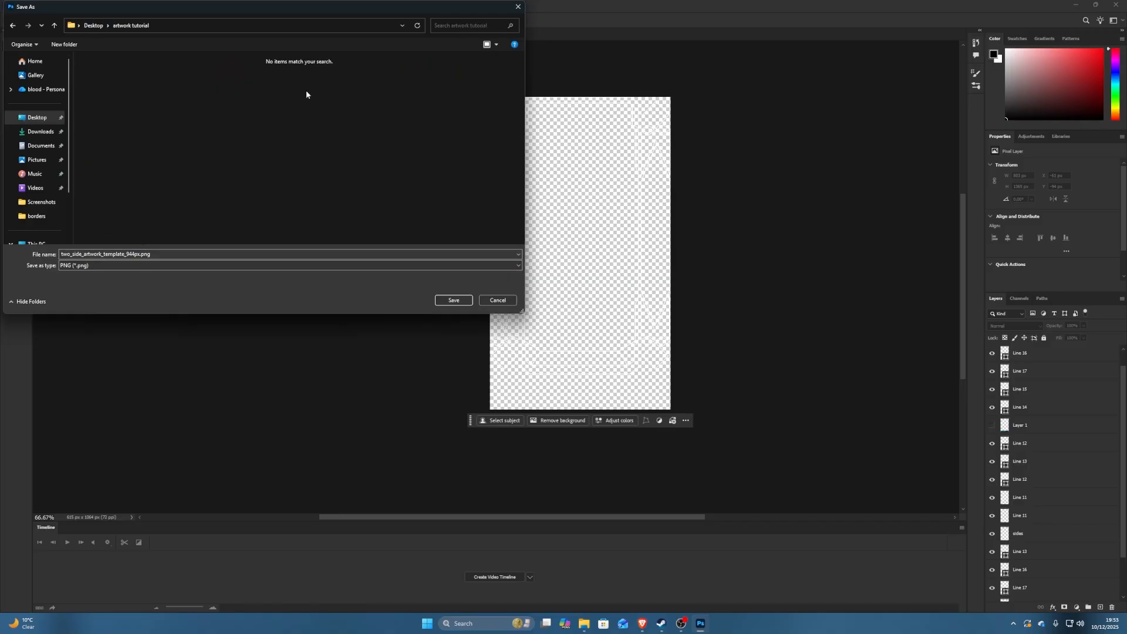
left_click(42, 118)
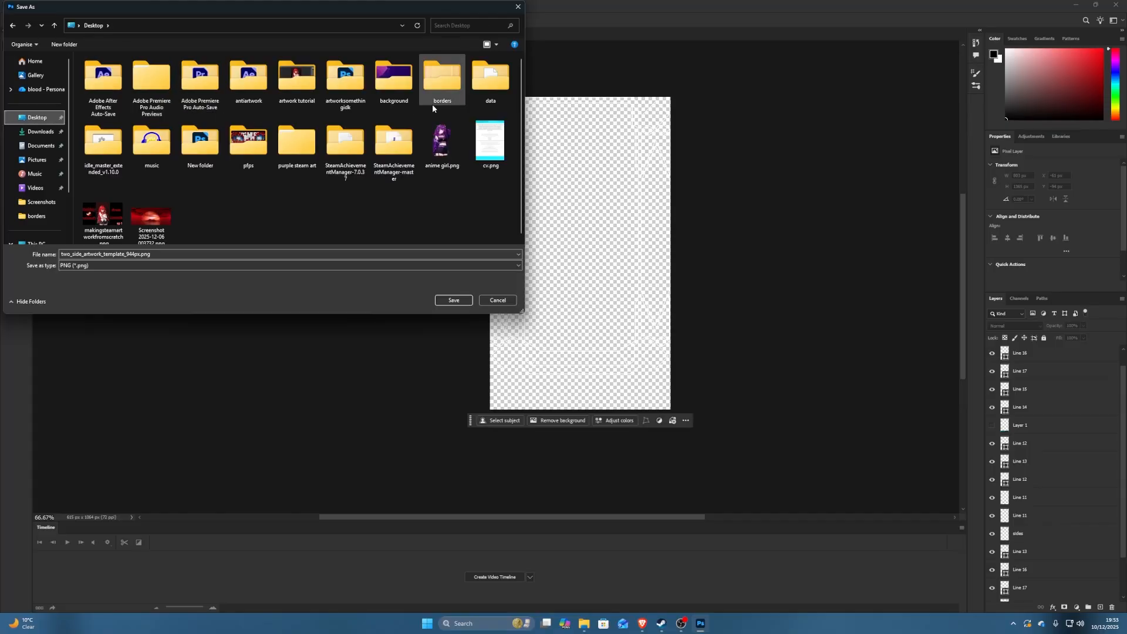
double_click(346, 79)
left_click(132, 254)
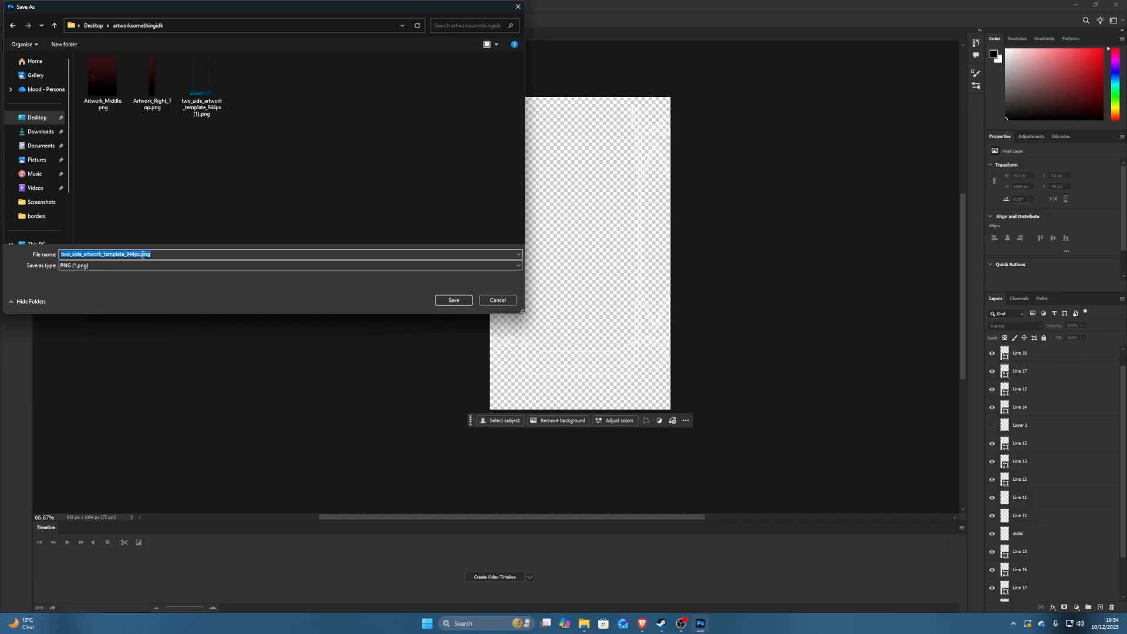
double_click(133, 254)
key("BackSpace")
left_click(456, 298)
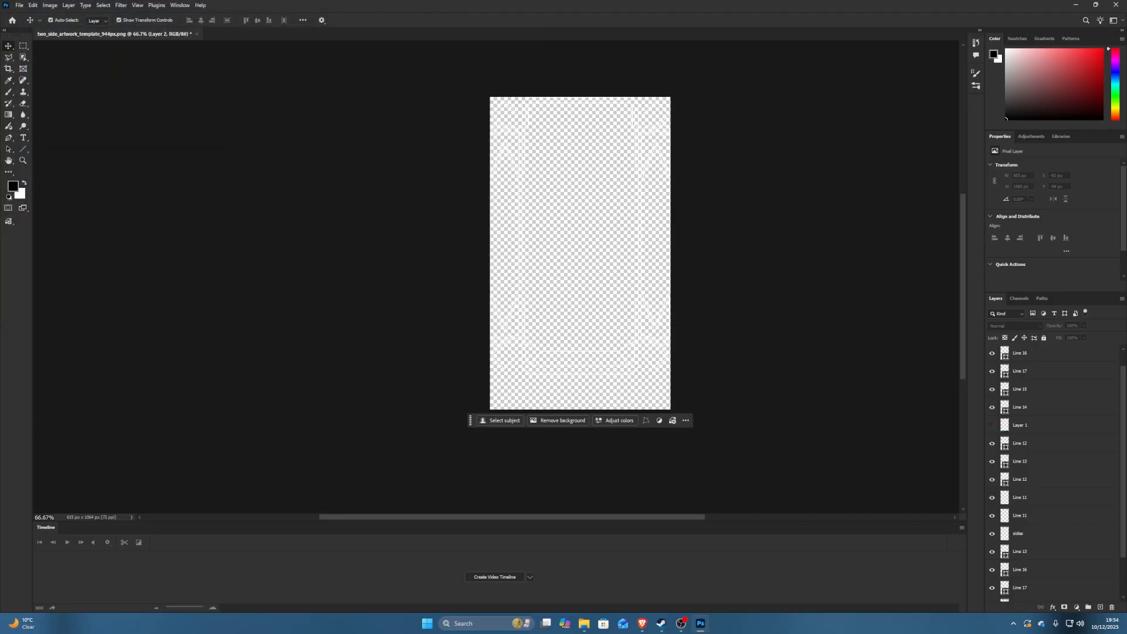